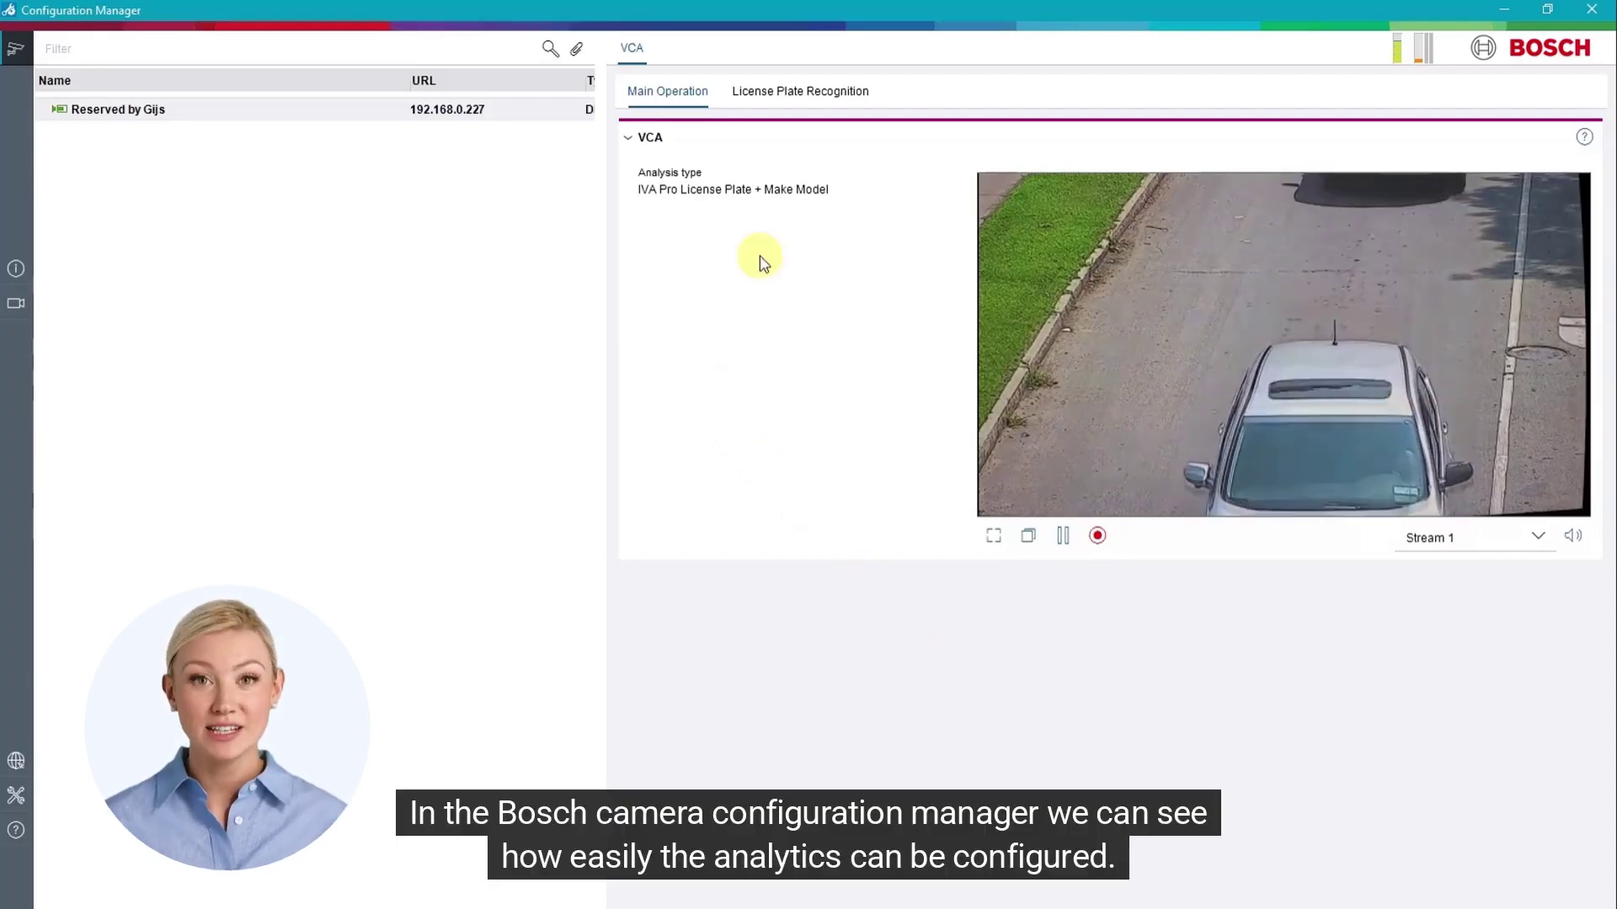
Step: Set license plate recognition to the US plate format and review Lane 1 - Left detections
{"action": "left_click", "coordinate": [775, 95]}
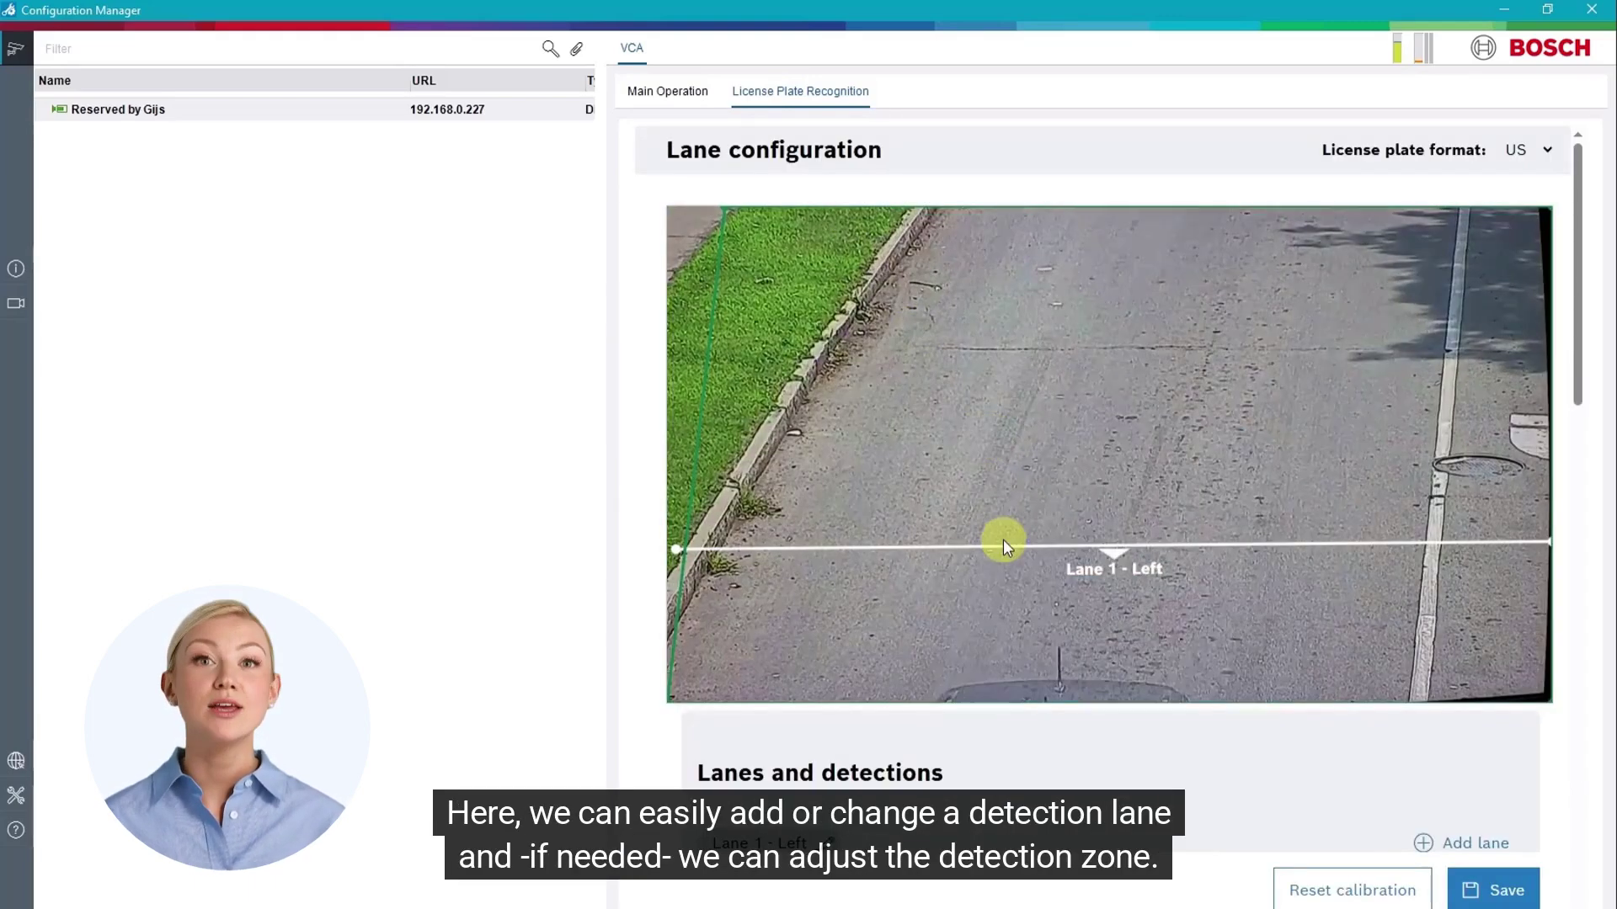
{"action": "scroll", "coordinate": [1007, 548], "scroll_direction": "down", "scroll_amount": 1}
{"action": "scroll", "coordinate": [1060, 551], "scroll_direction": "up", "scroll_amount": 1}
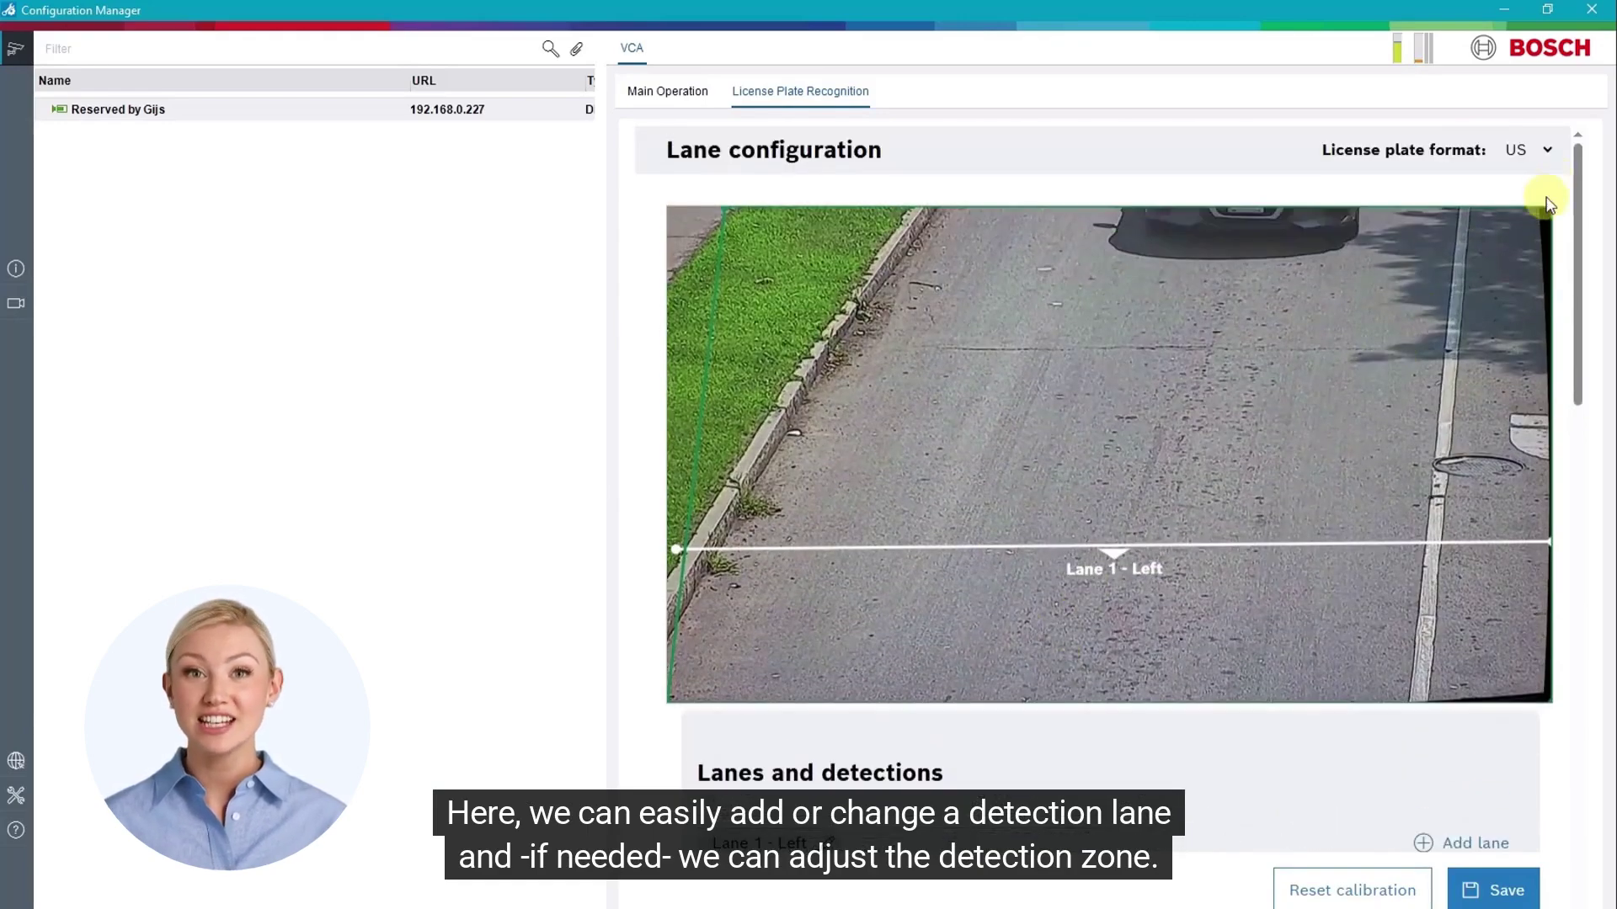
{"action": "left_click", "coordinate": [1521, 151]}
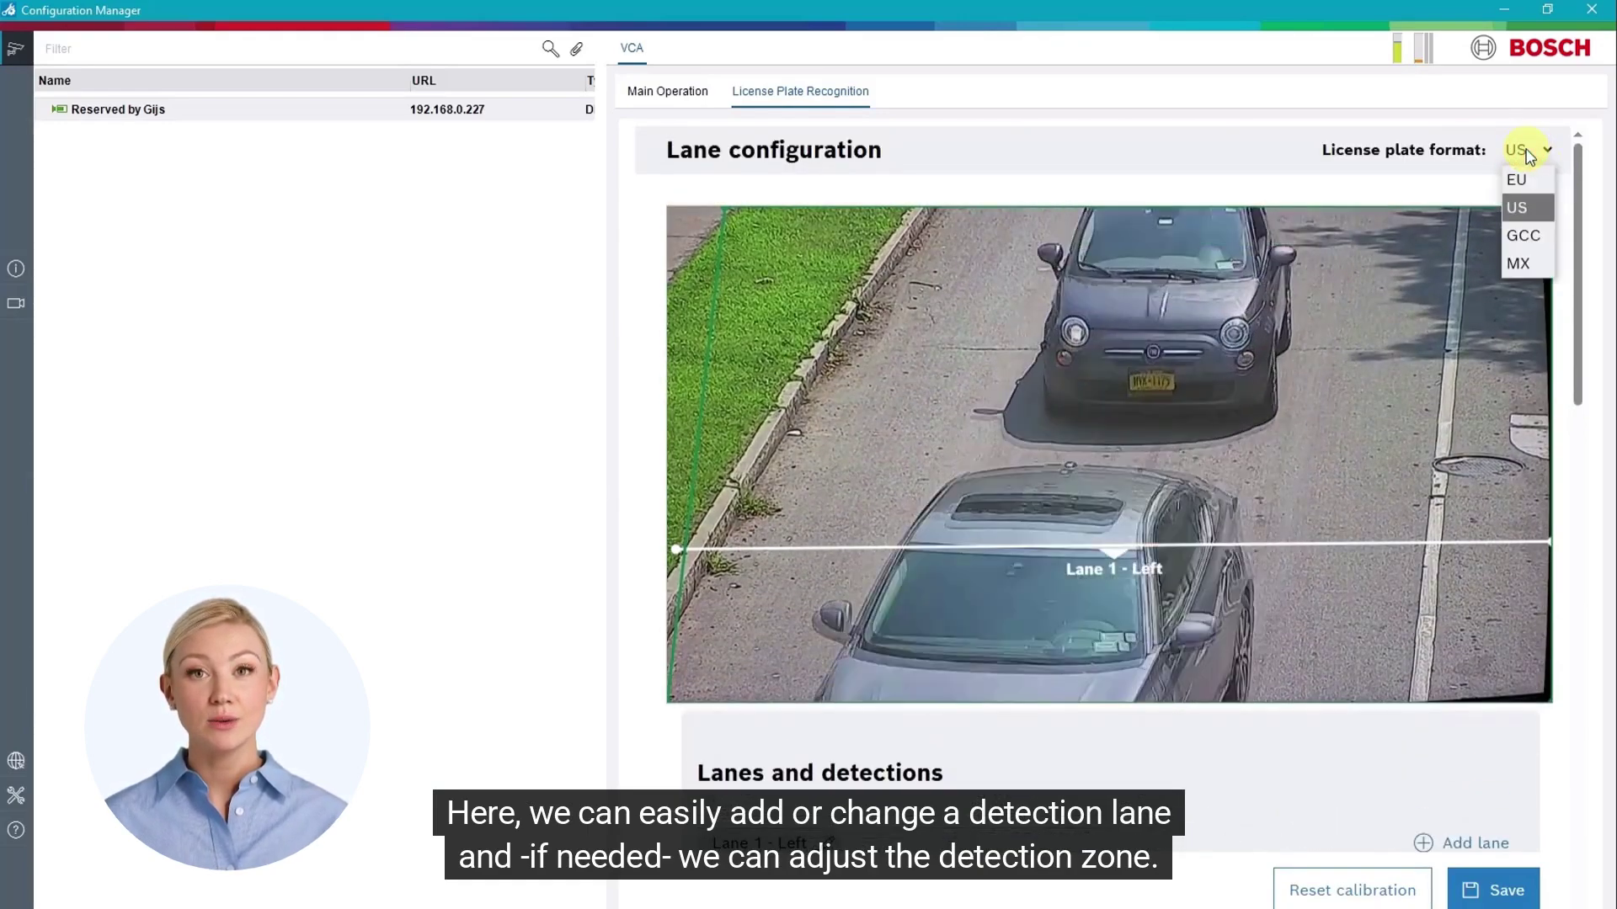
{"action": "left_click", "coordinate": [1529, 157]}
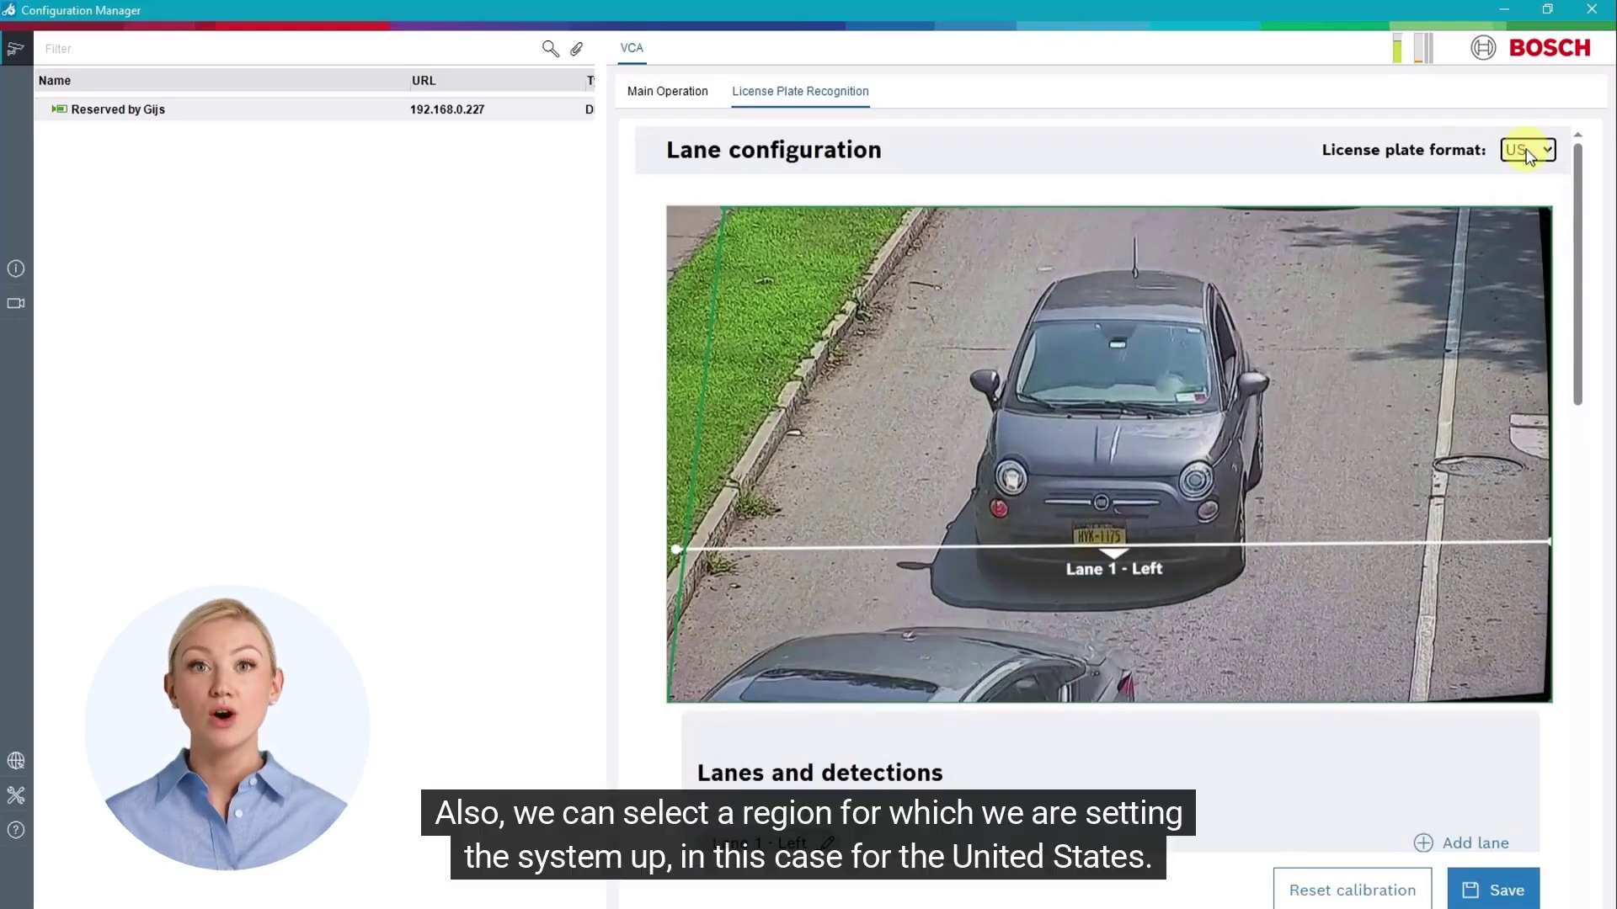
{"action": "scroll", "coordinate": [1200, 185], "scroll_direction": "down", "scroll_amount": 3}
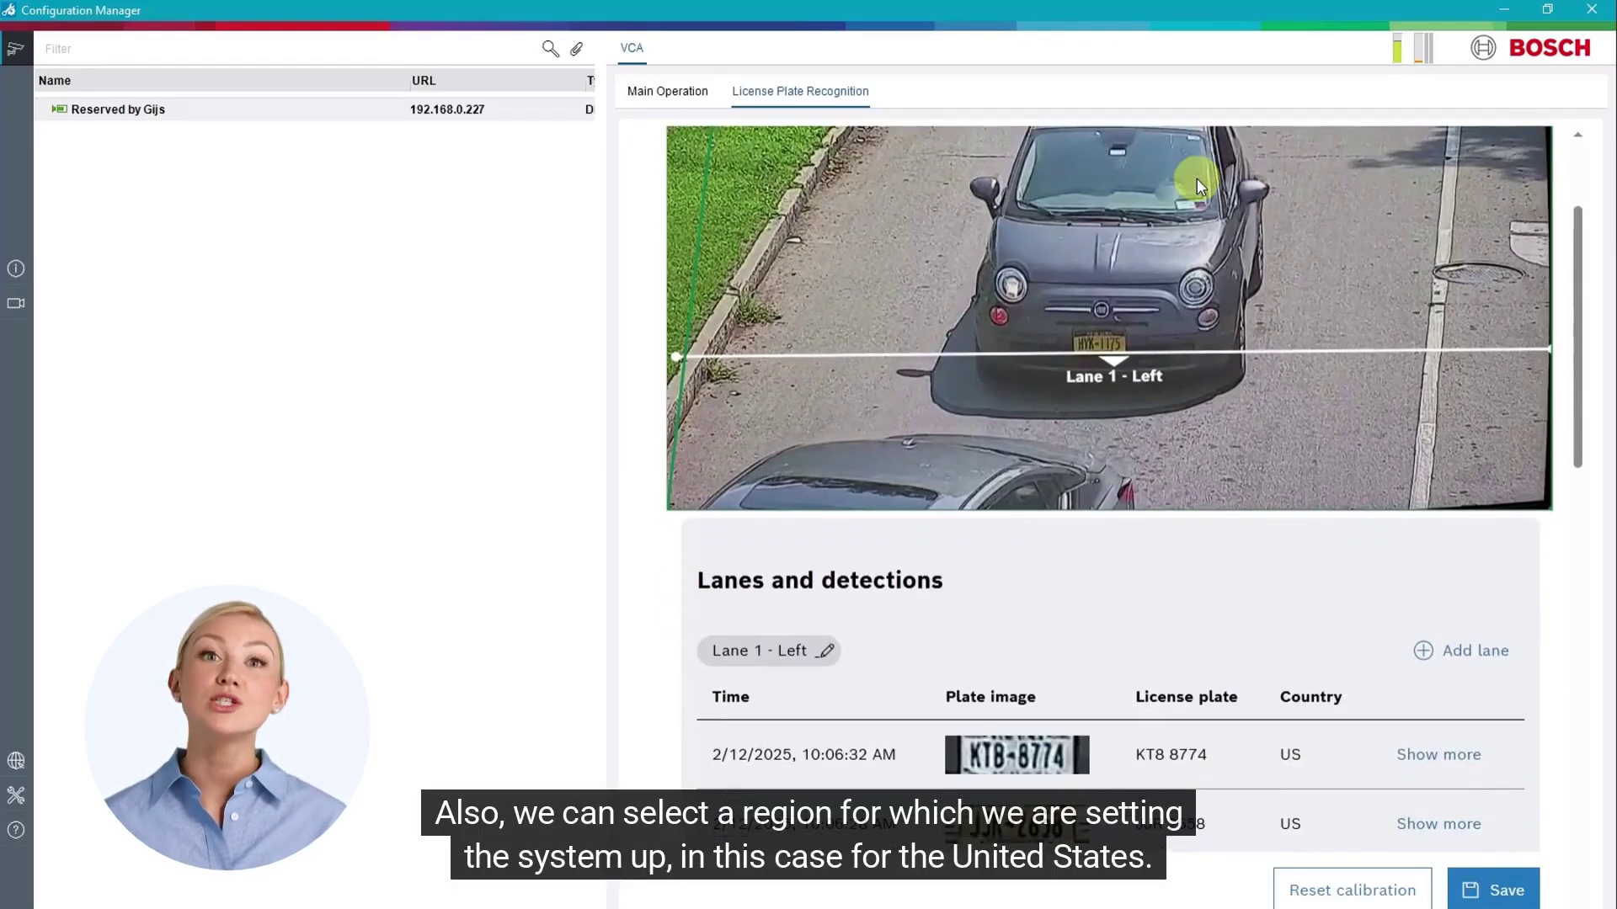
{"action": "scroll", "coordinate": [1149, 435], "scroll_direction": "down", "scroll_amount": 1}
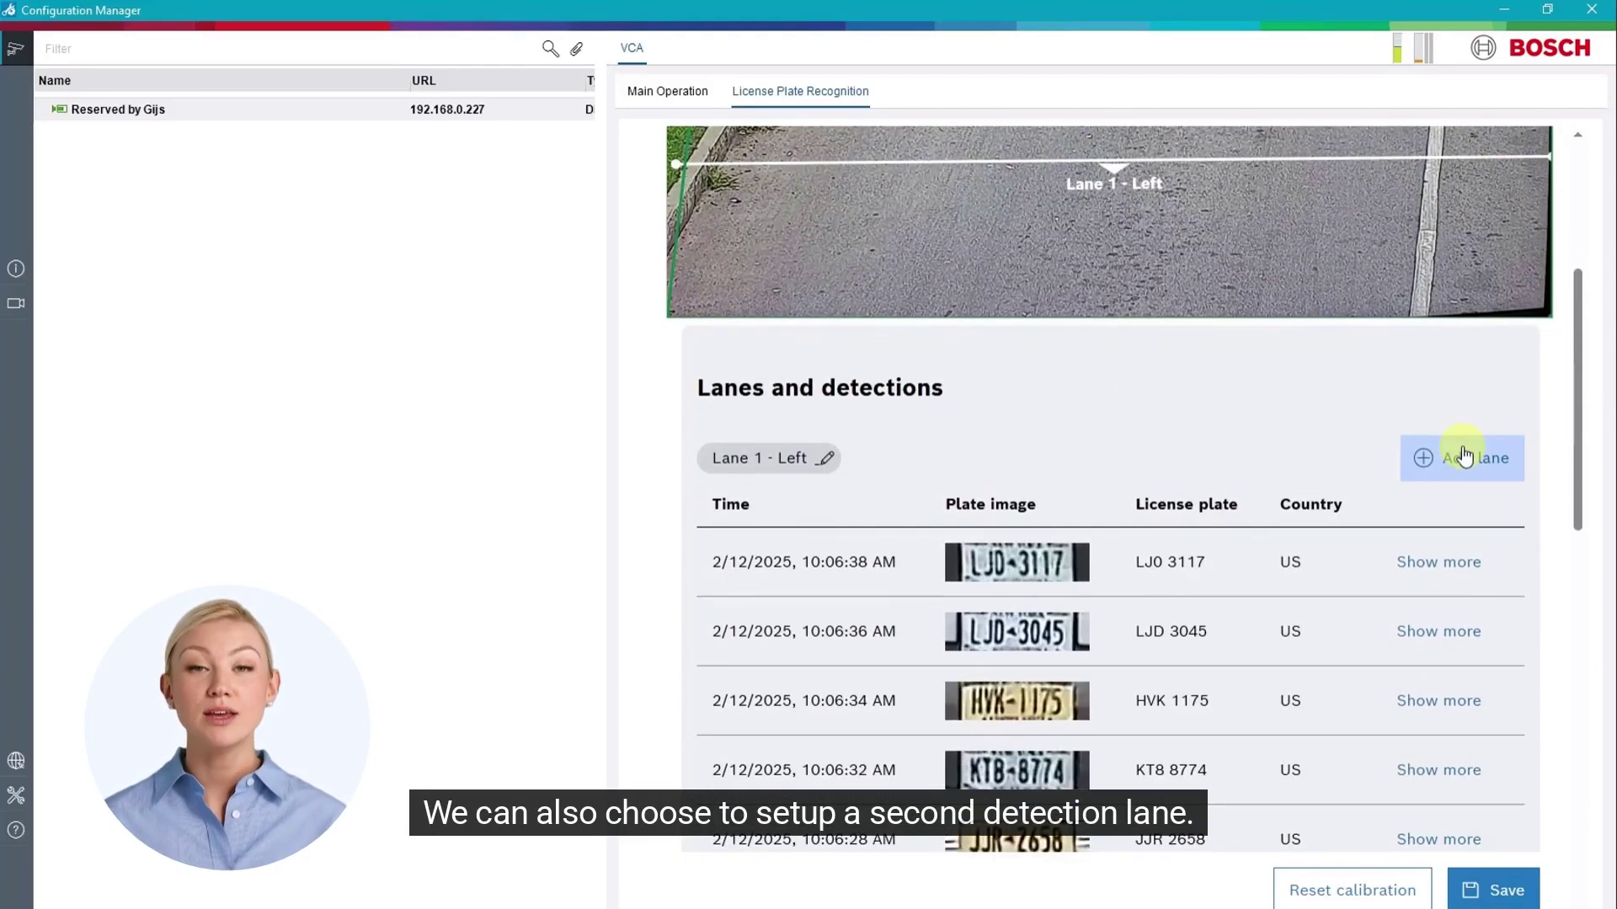
{"action": "scroll", "coordinate": [1204, 443], "scroll_direction": "down", "scroll_amount": 1}
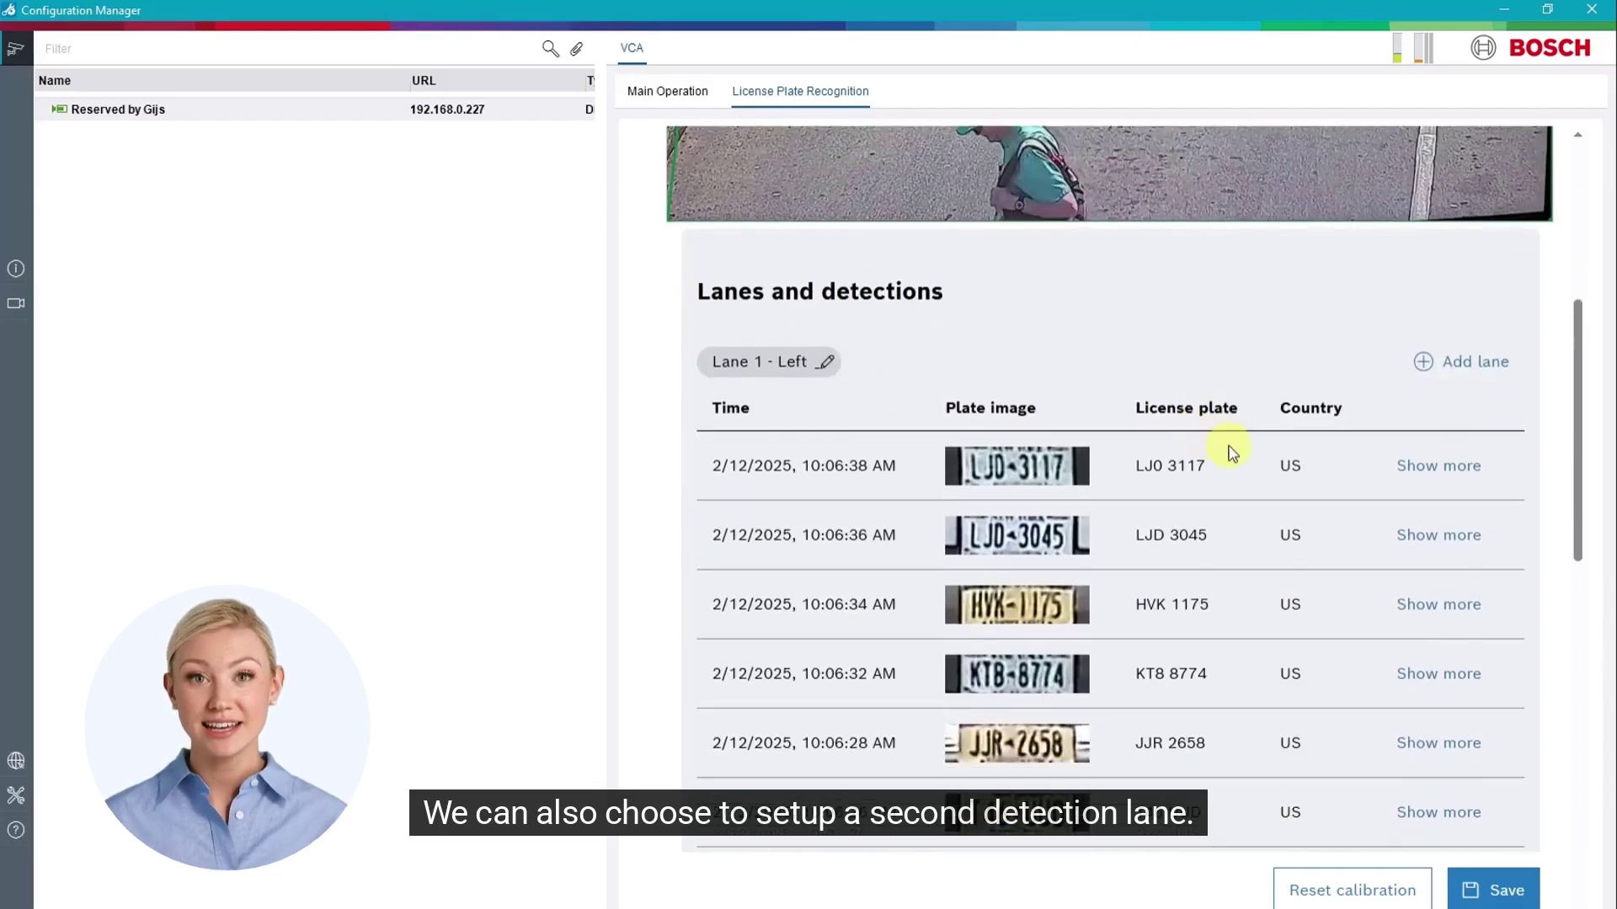
{"action": "left_click", "coordinate": [1423, 475]}
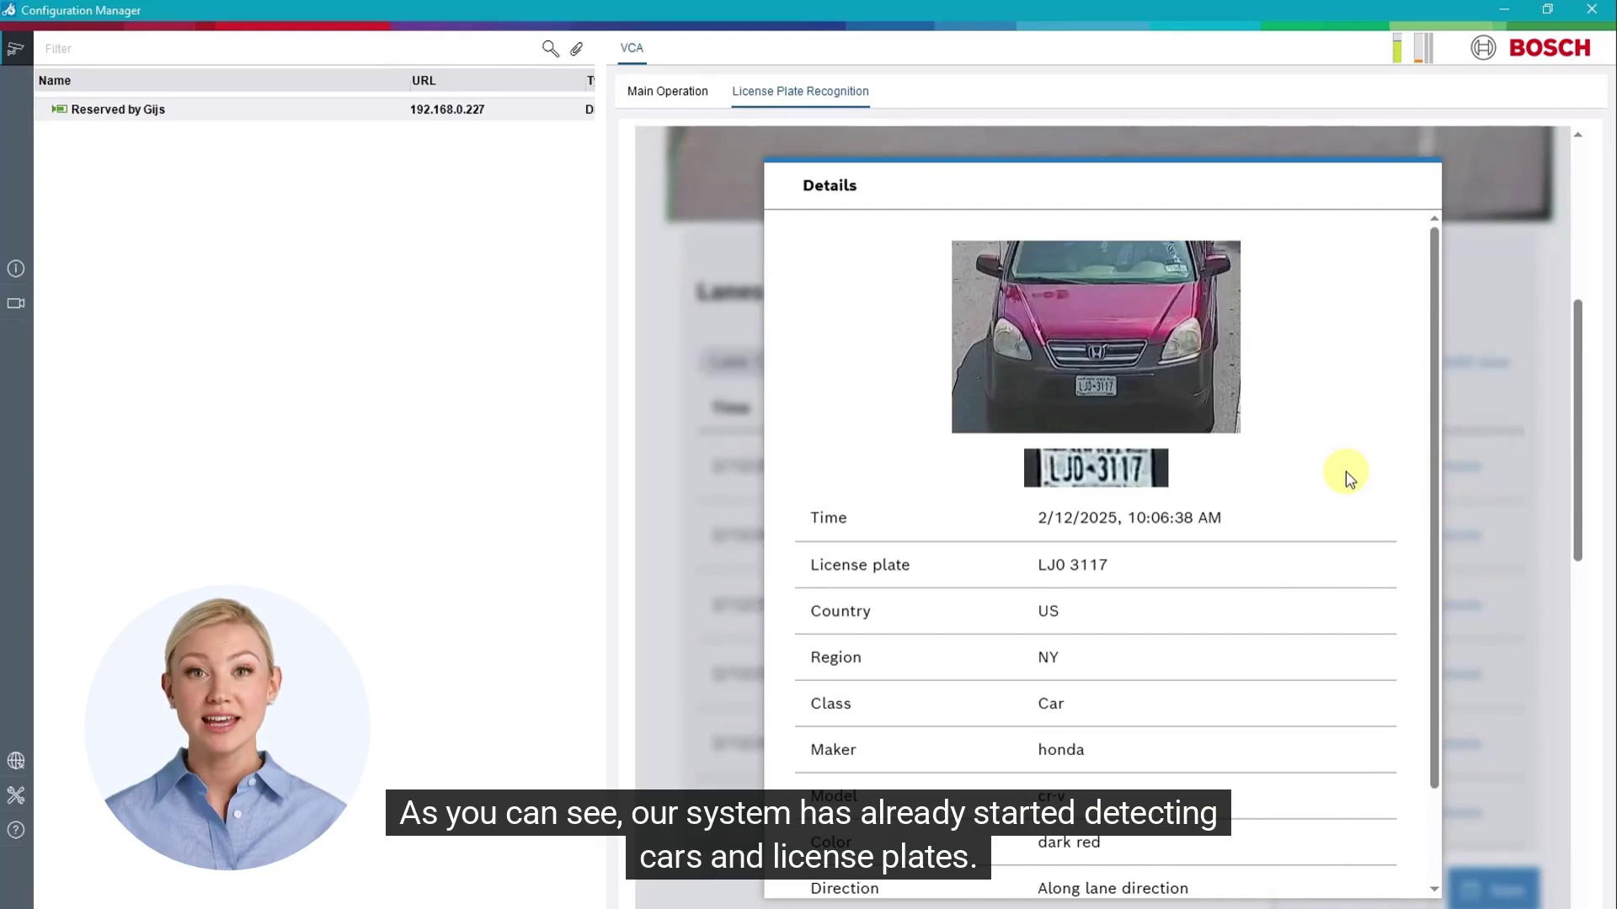
{"action": "scroll", "coordinate": [1348, 477], "scroll_direction": "down", "scroll_amount": 1}
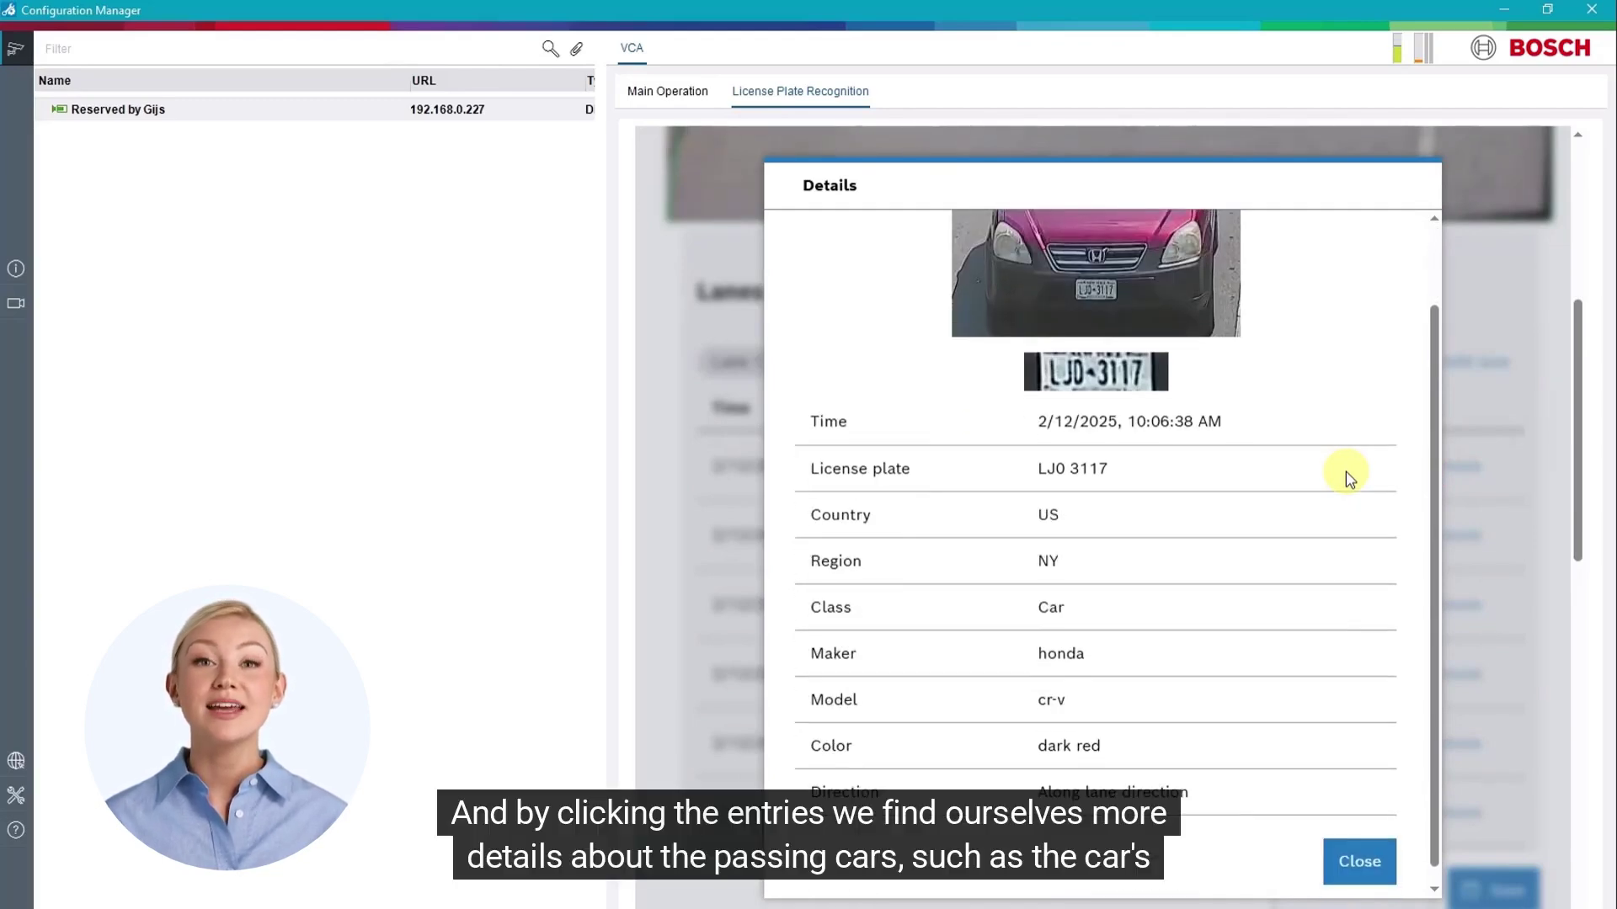
{"action": "left_click", "coordinate": [1362, 862]}
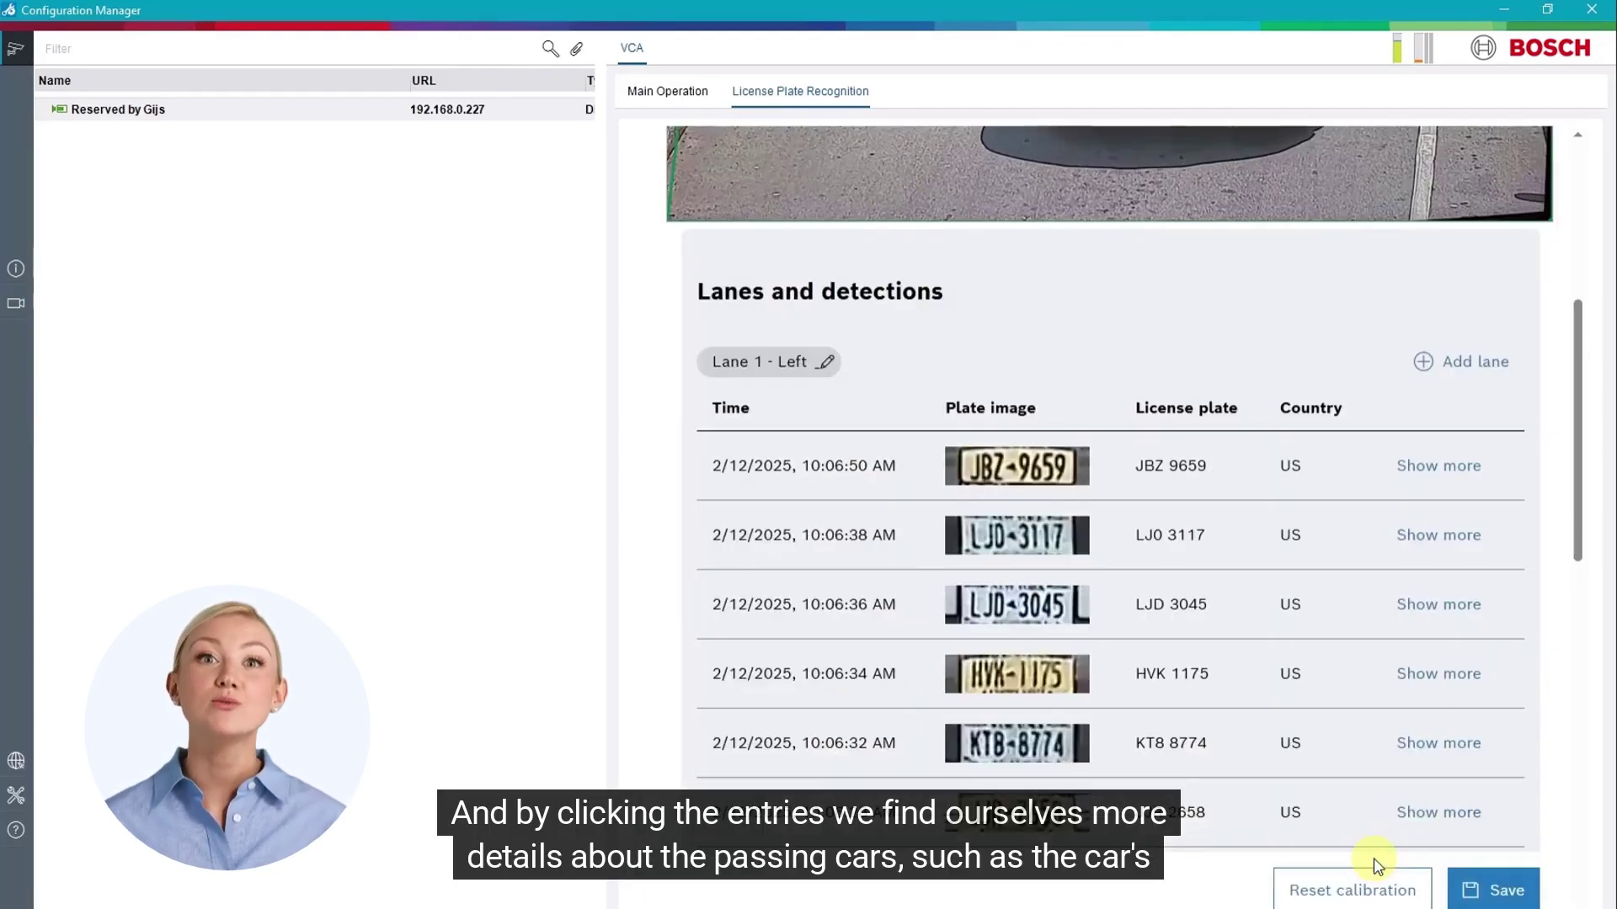
{"action": "scroll", "coordinate": [1382, 794], "scroll_direction": "down", "scroll_amount": 7}
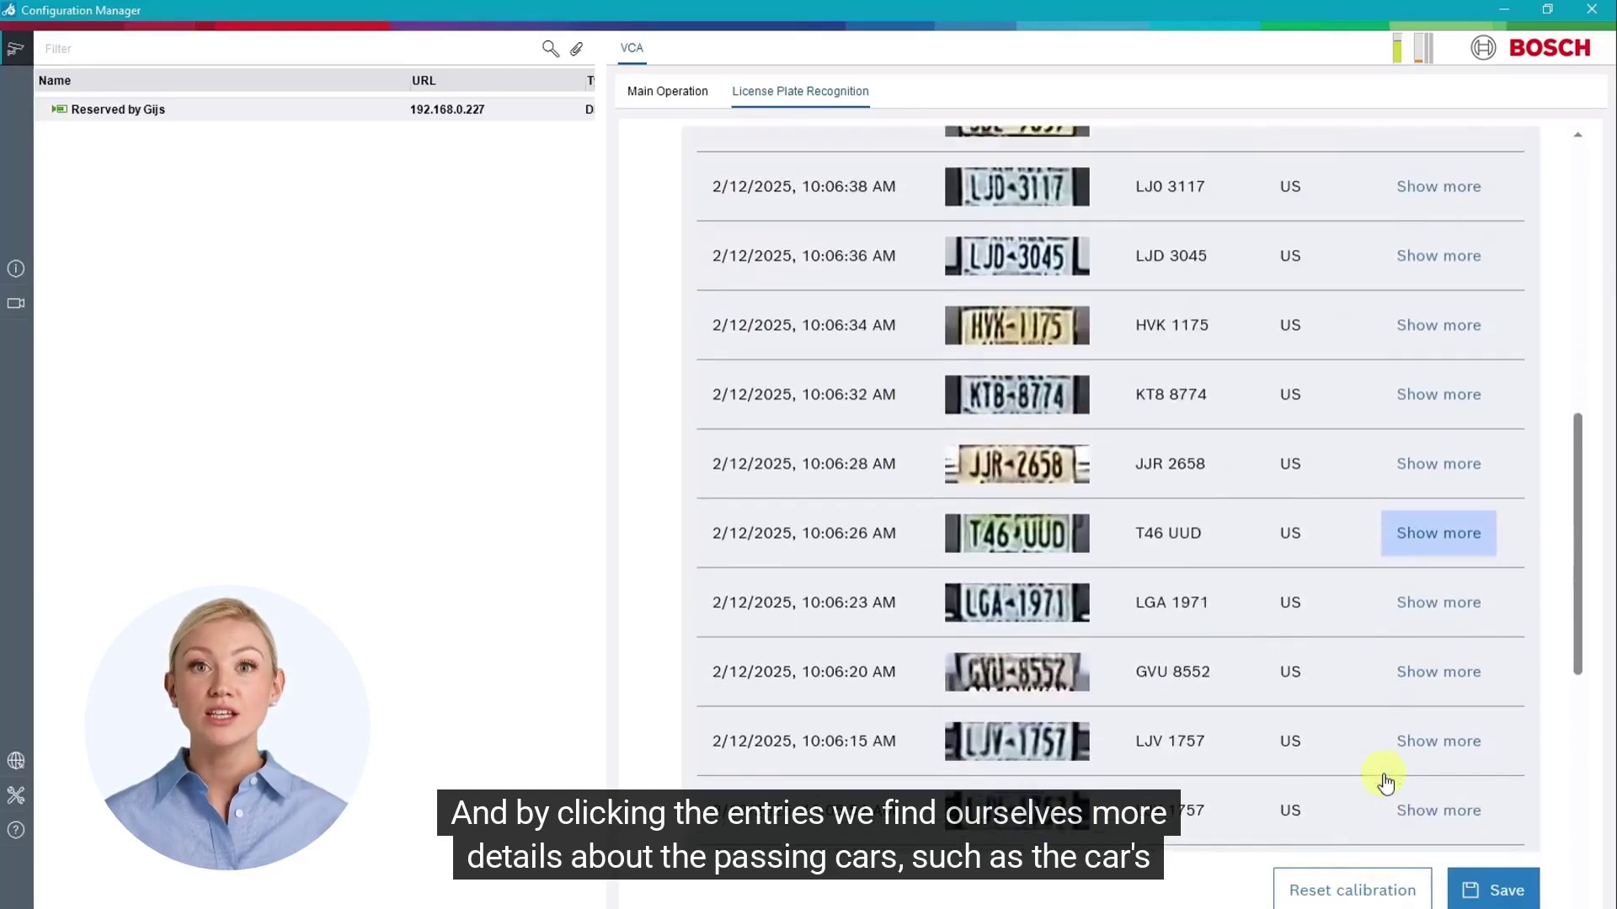
{"action": "left_click", "coordinate": [1422, 687]}
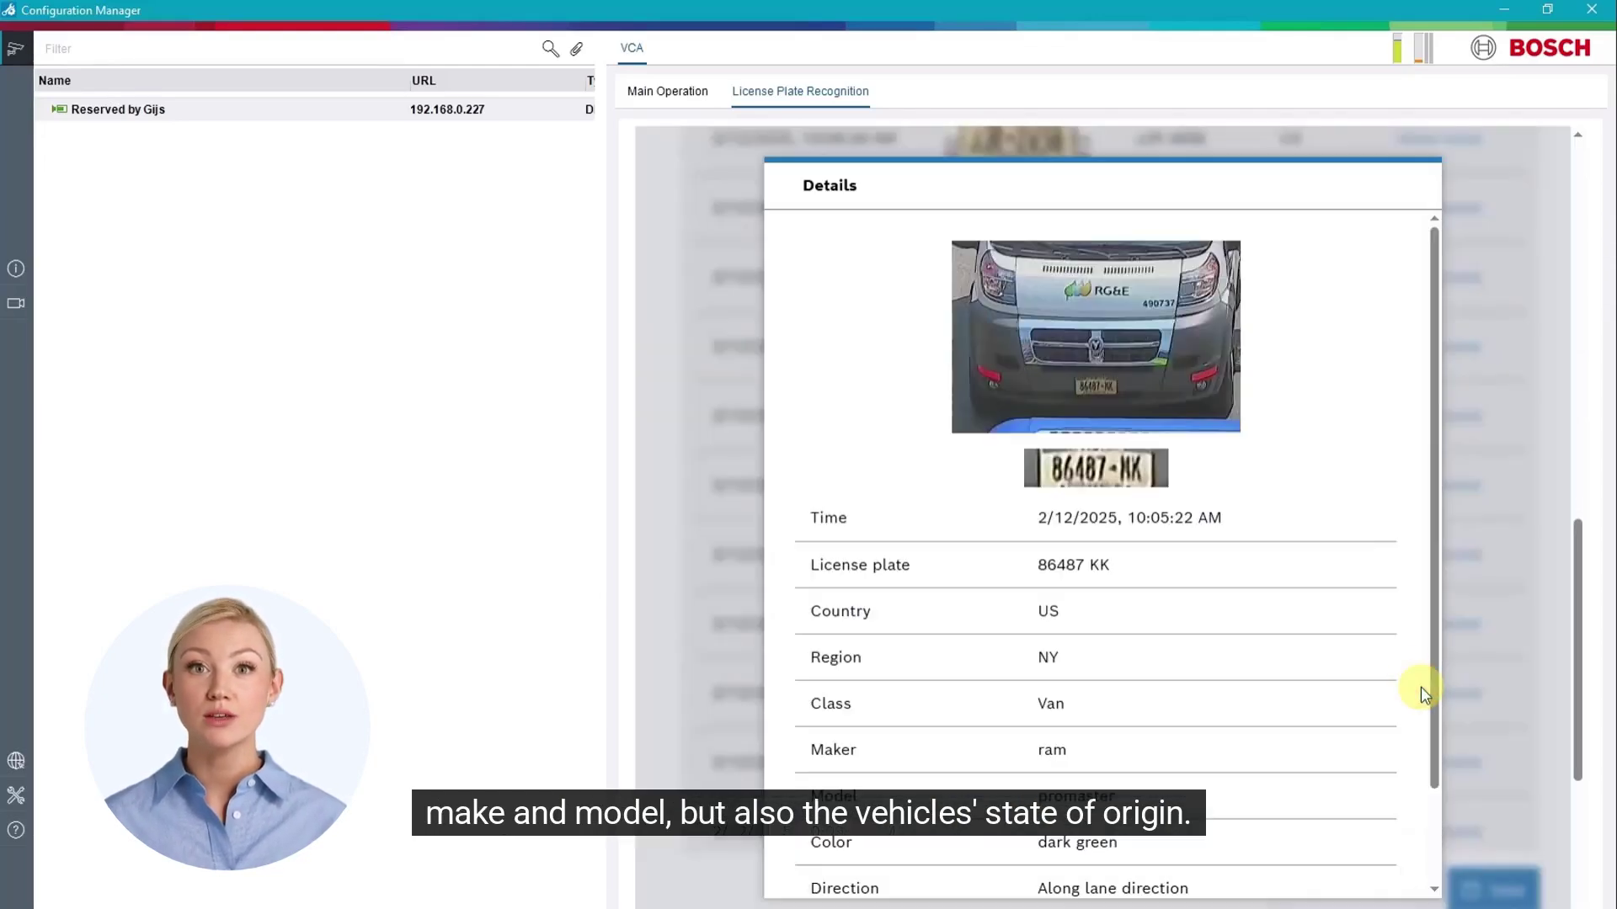
{"action": "scroll", "coordinate": [1354, 590], "scroll_direction": "down", "scroll_amount": 1}
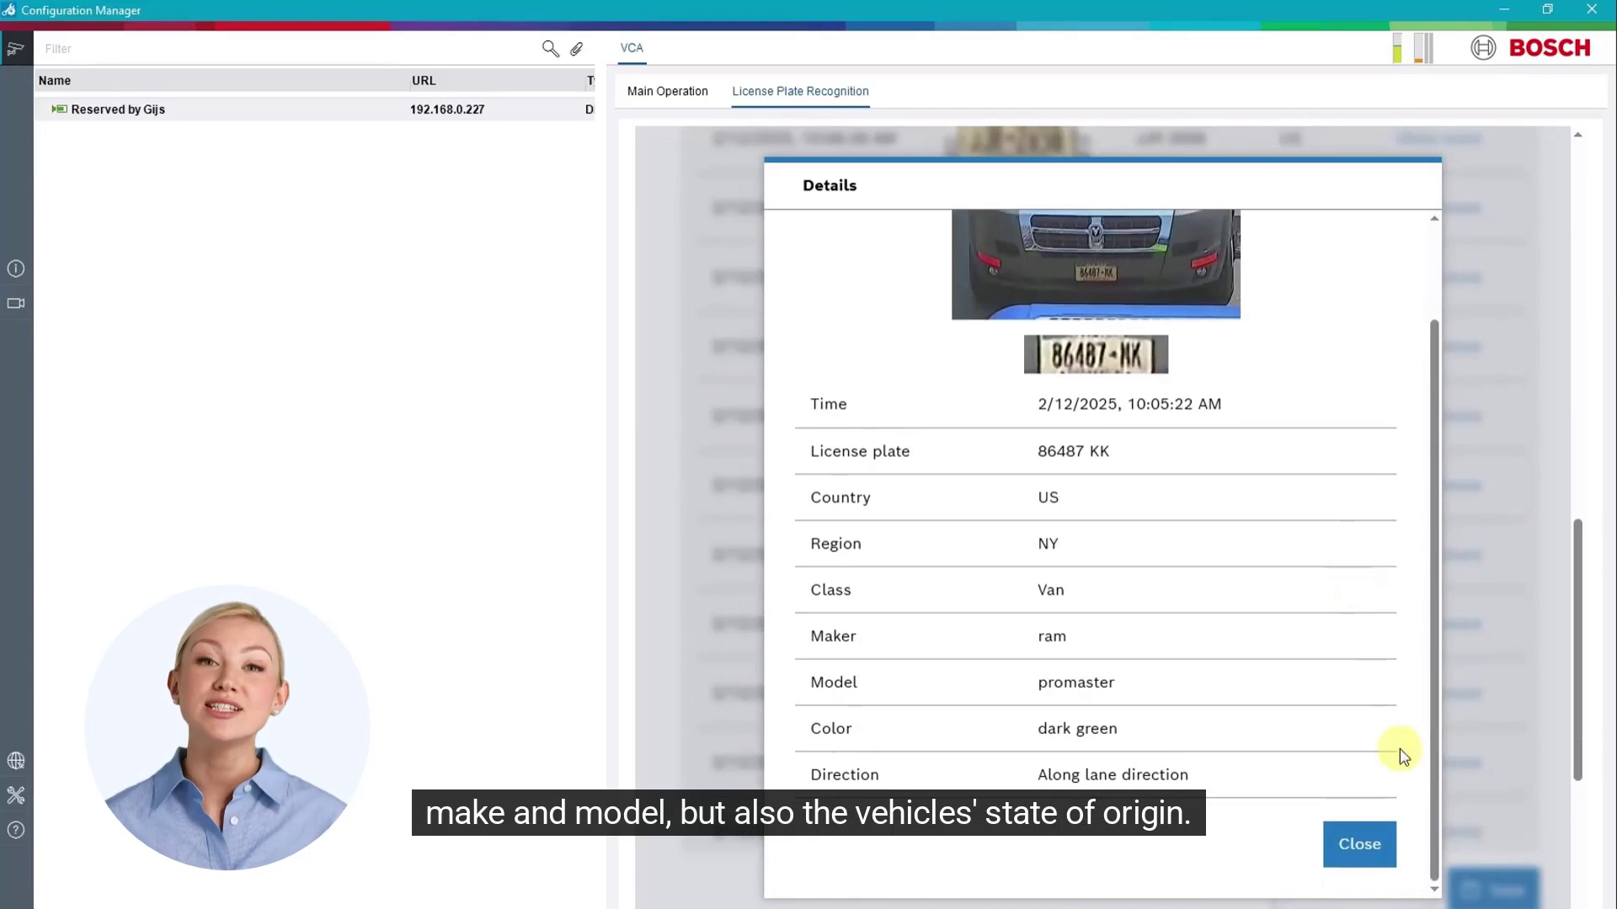
{"action": "left_click", "coordinate": [1365, 847]}
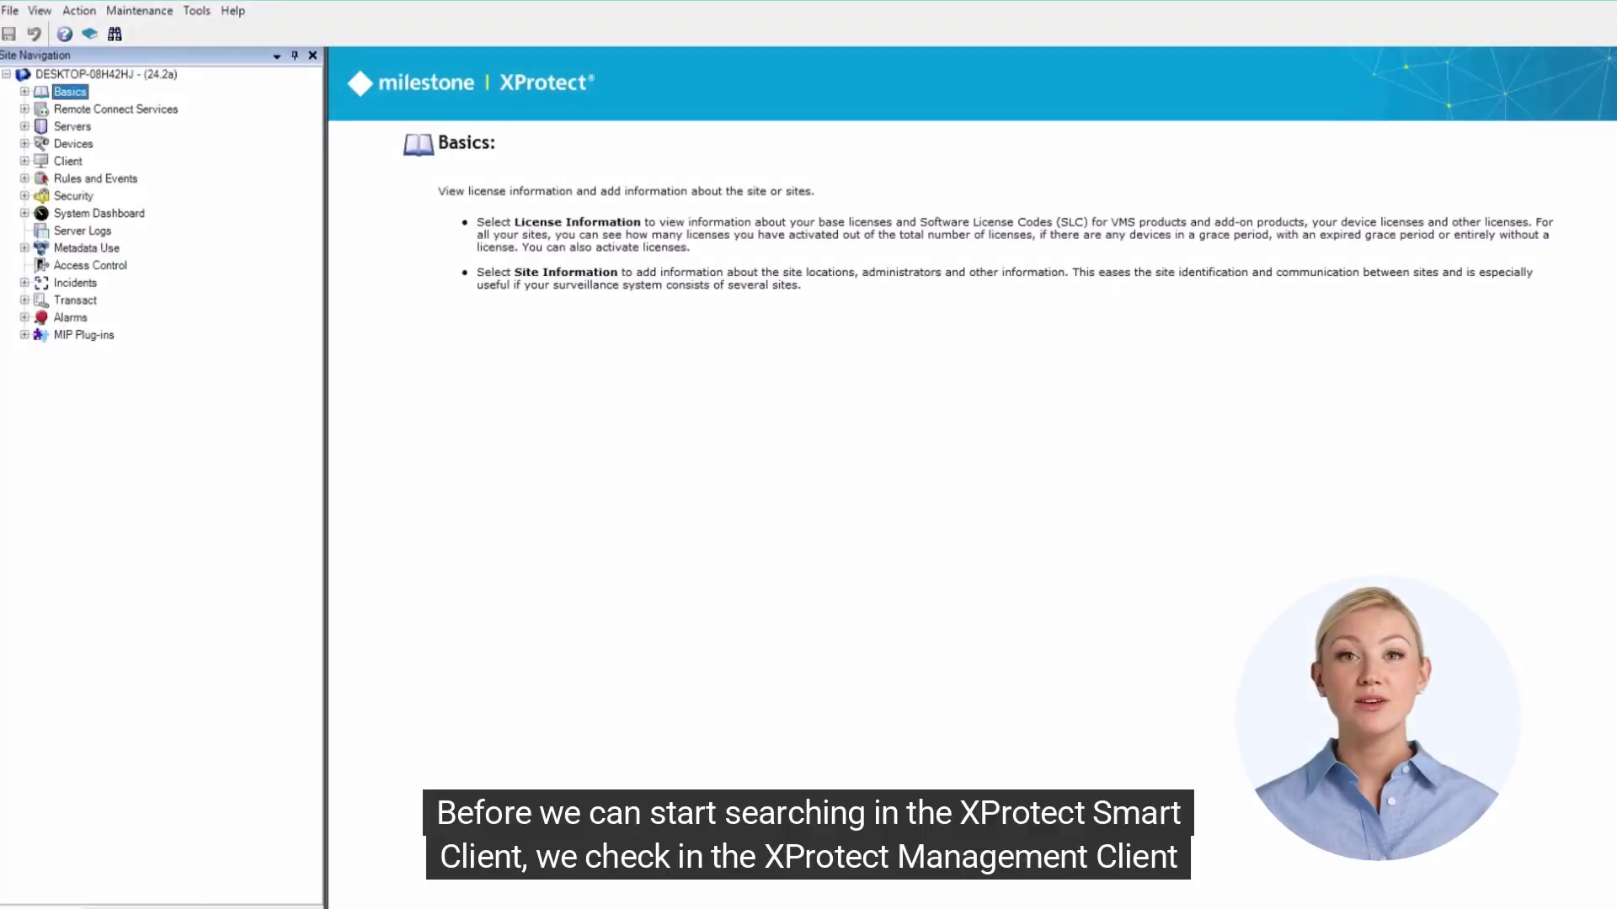
Step: Confirm the DINION Metadata 1 device's stream type is Bosch binary & ONVIF
{"action": "left_click", "coordinate": [25, 127]}
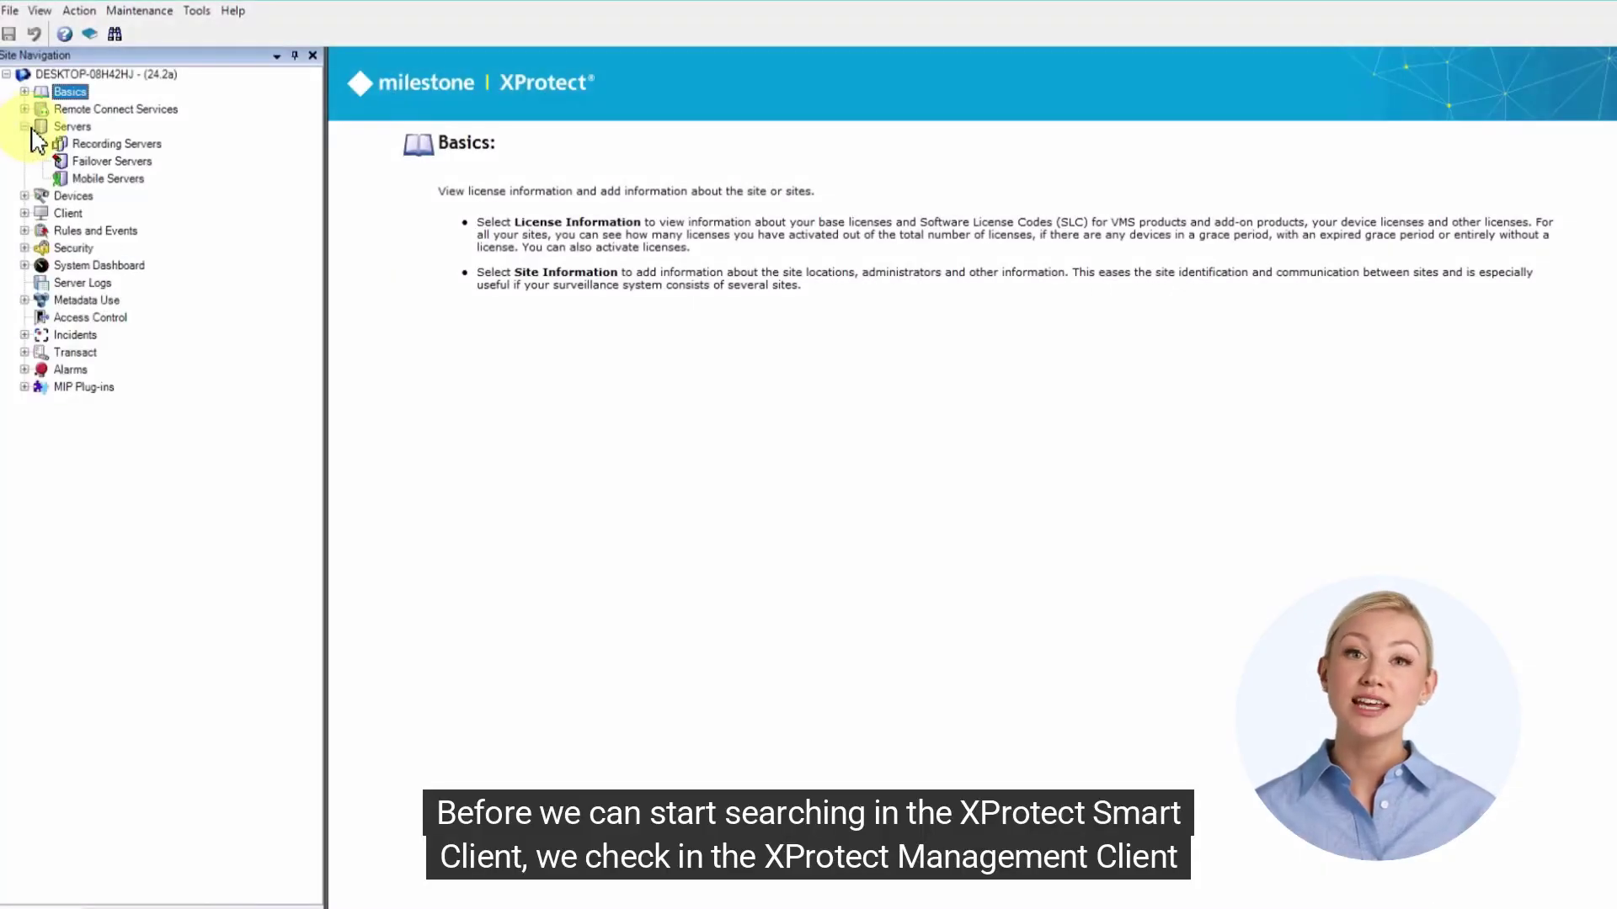
{"action": "left_click", "coordinate": [77, 146]}
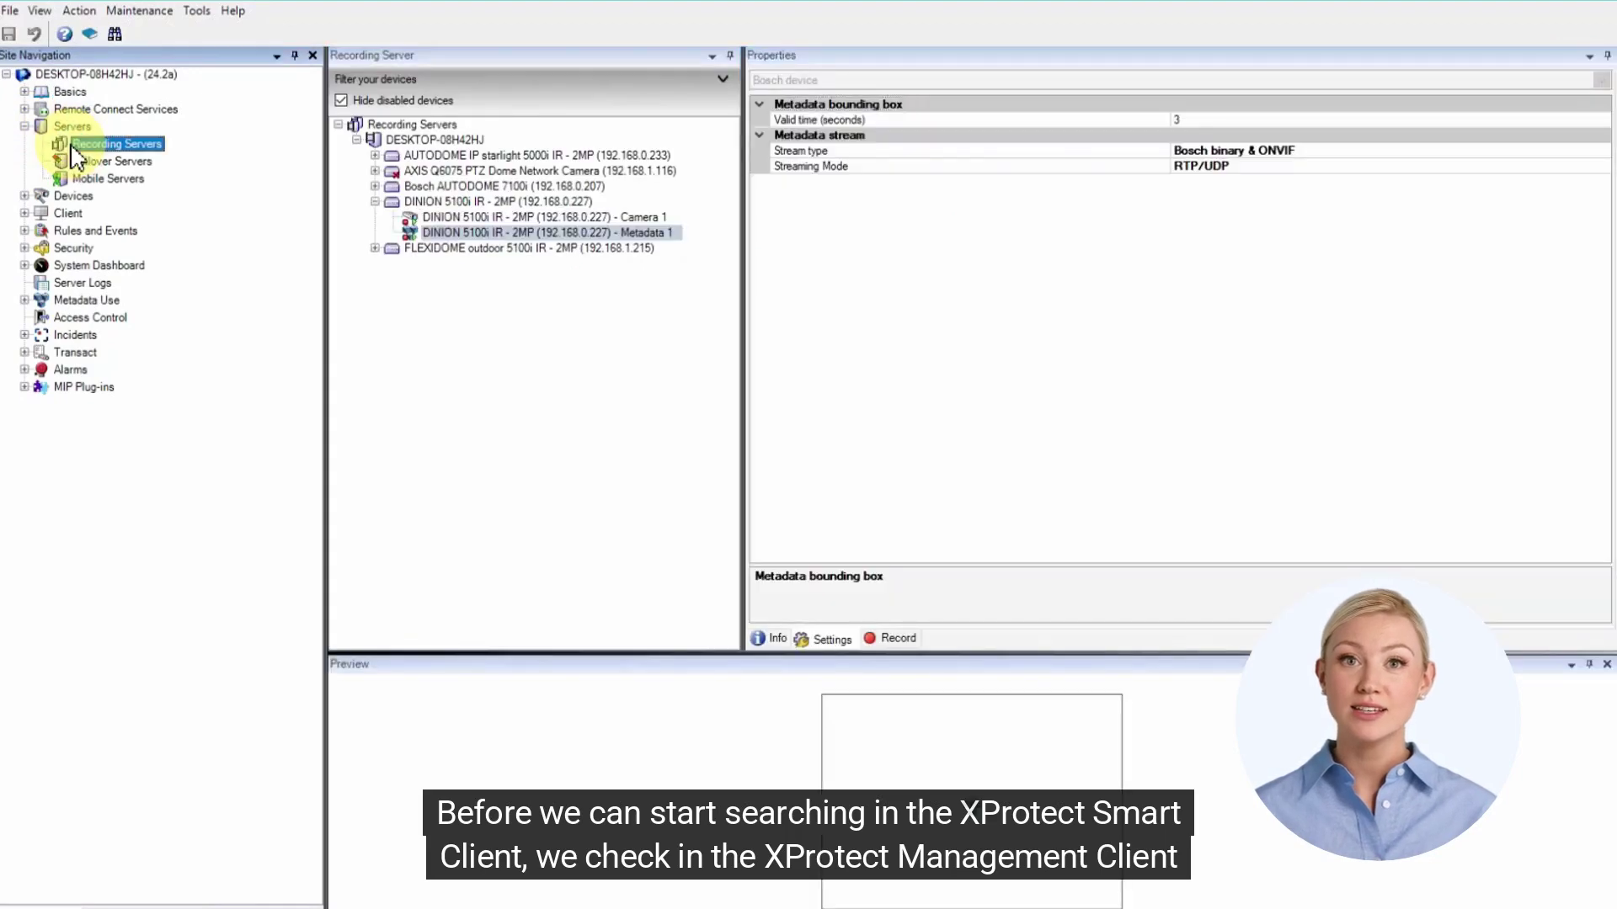
{"action": "left_click", "coordinate": [462, 232]}
{"action": "left_click", "coordinate": [1212, 153]}
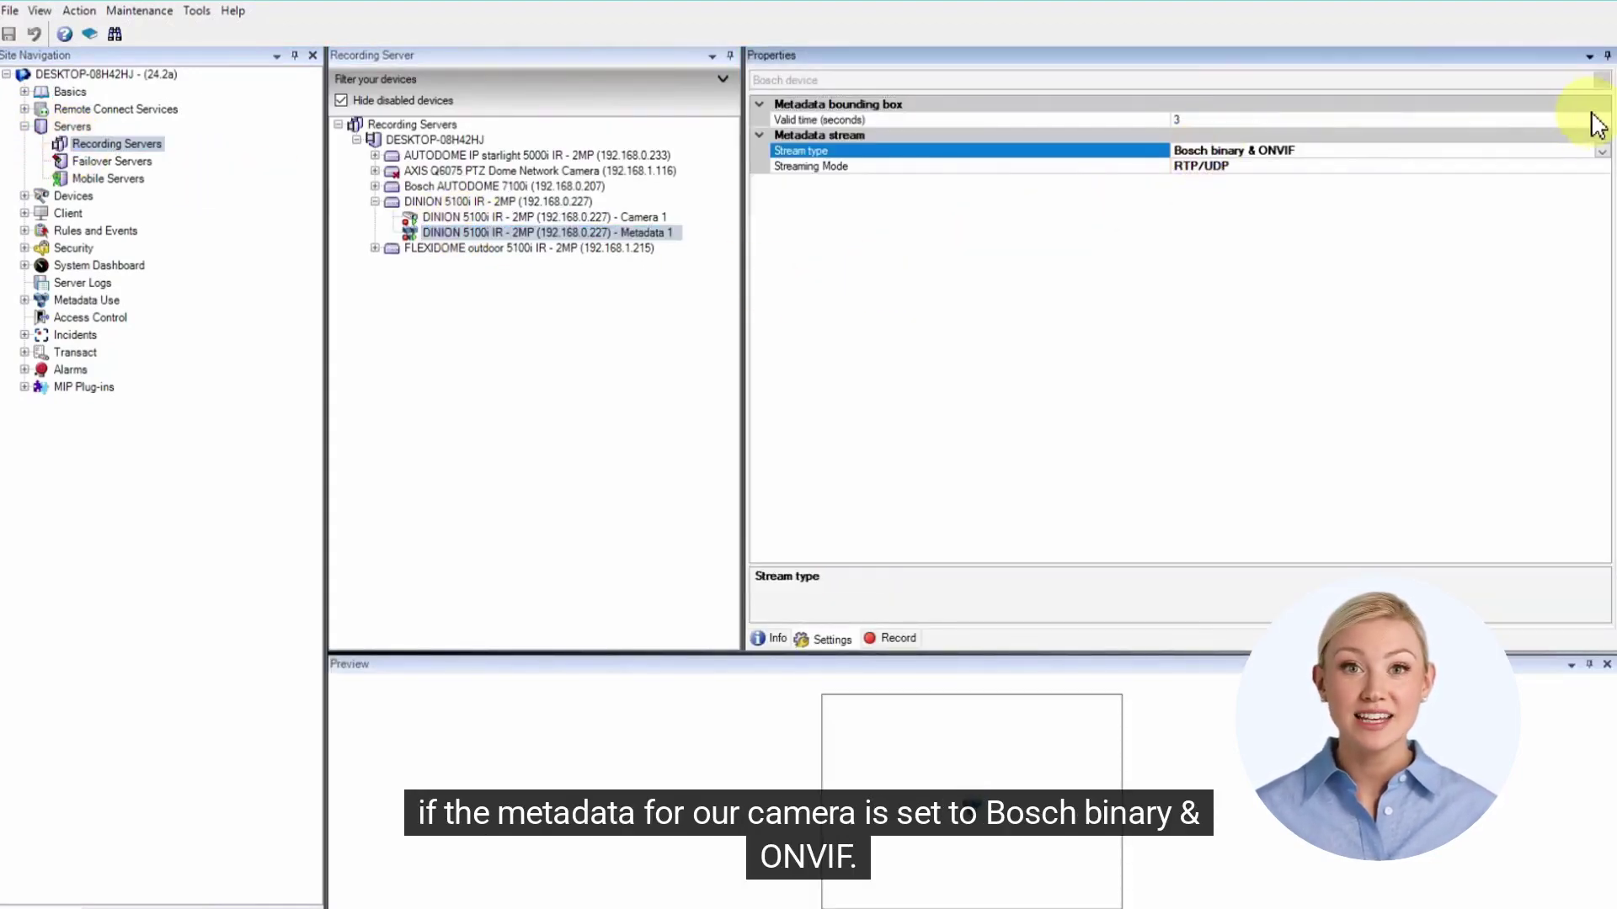
{"action": "left_click", "coordinate": [1602, 151]}
{"action": "left_click", "coordinate": [1267, 199]}
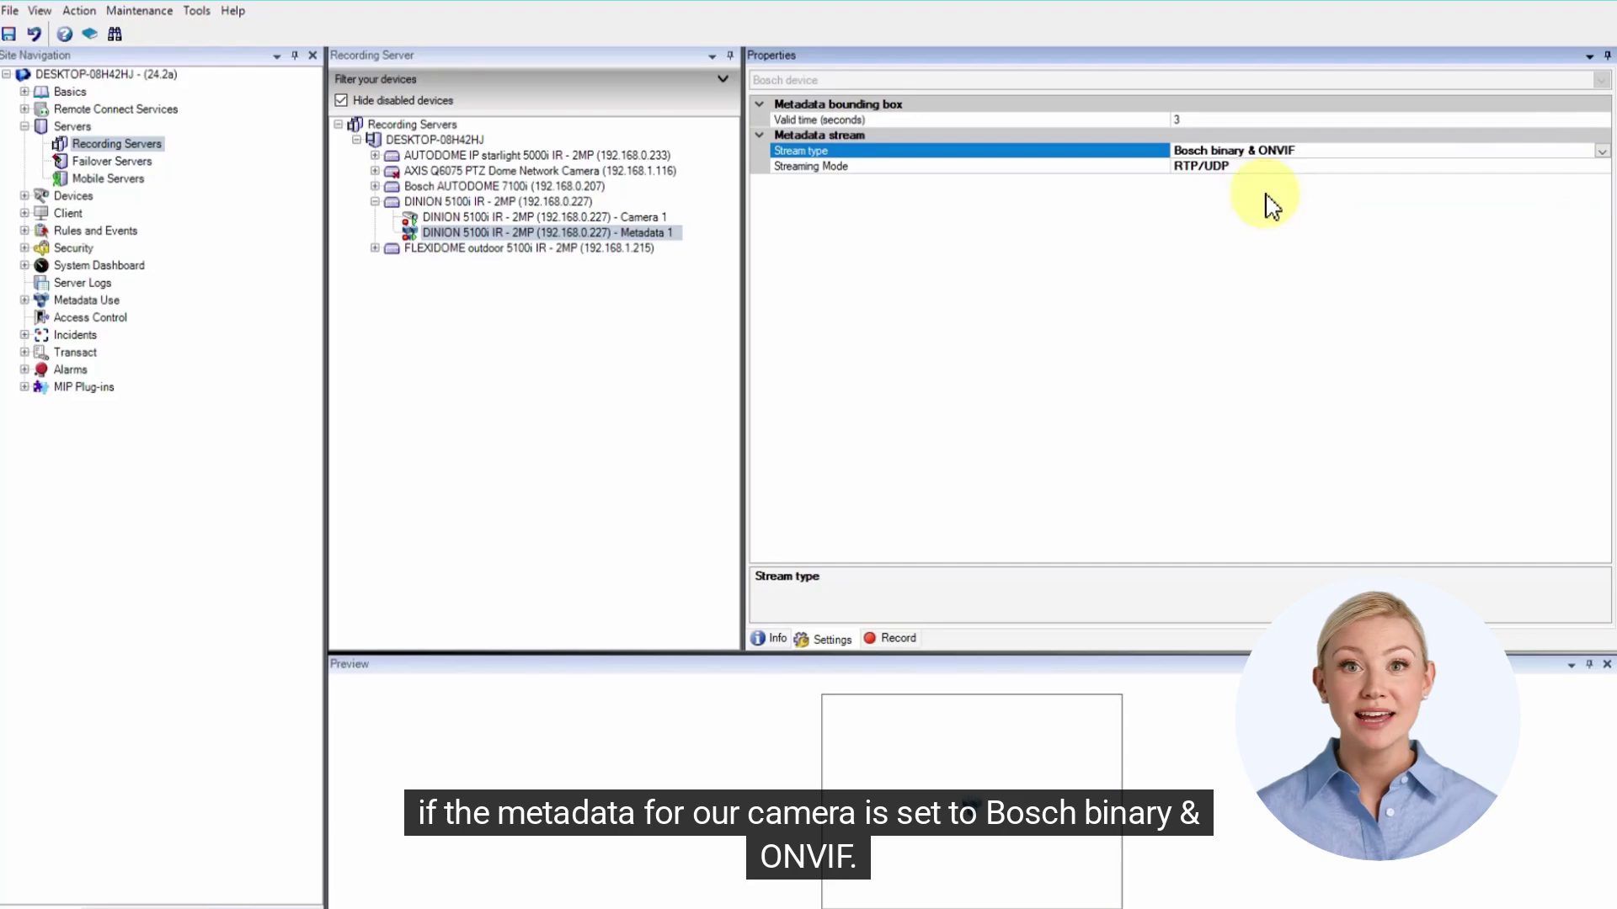
Step: Collapse Servers and show Metadata Search under Metadata Use
{"action": "double_click", "coordinate": [38, 126]}
{"action": "double_click", "coordinate": [41, 248]}
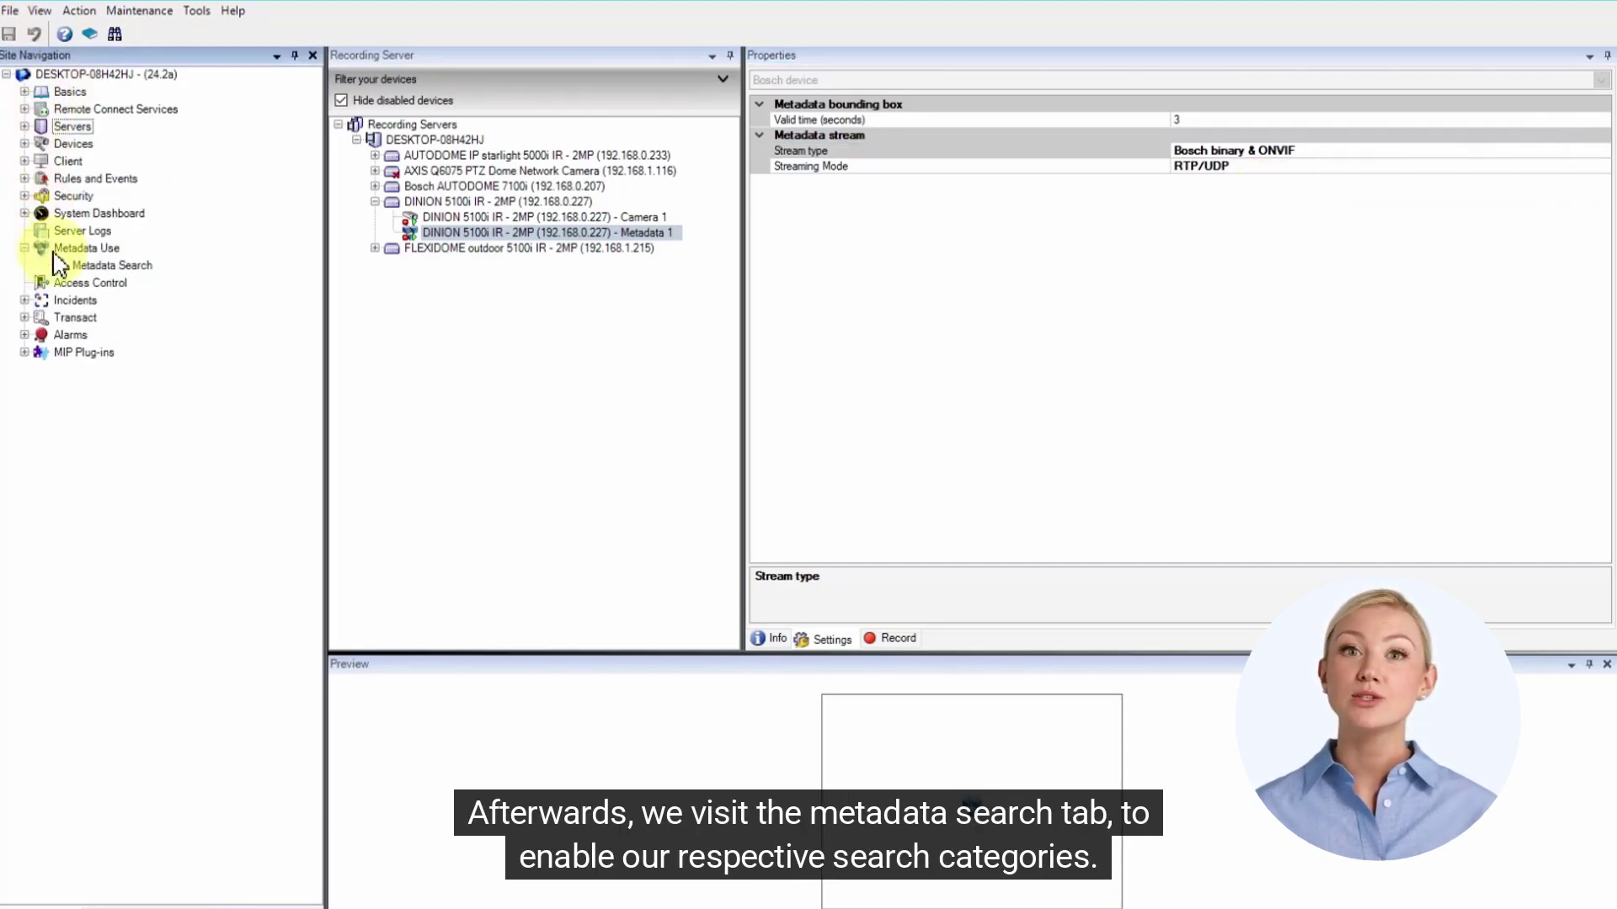
{"action": "left_click", "coordinate": [101, 268]}
Step: Enable the Vehicles search category and tick its Vehicle model filter
{"action": "left_click", "coordinate": [407, 123]}
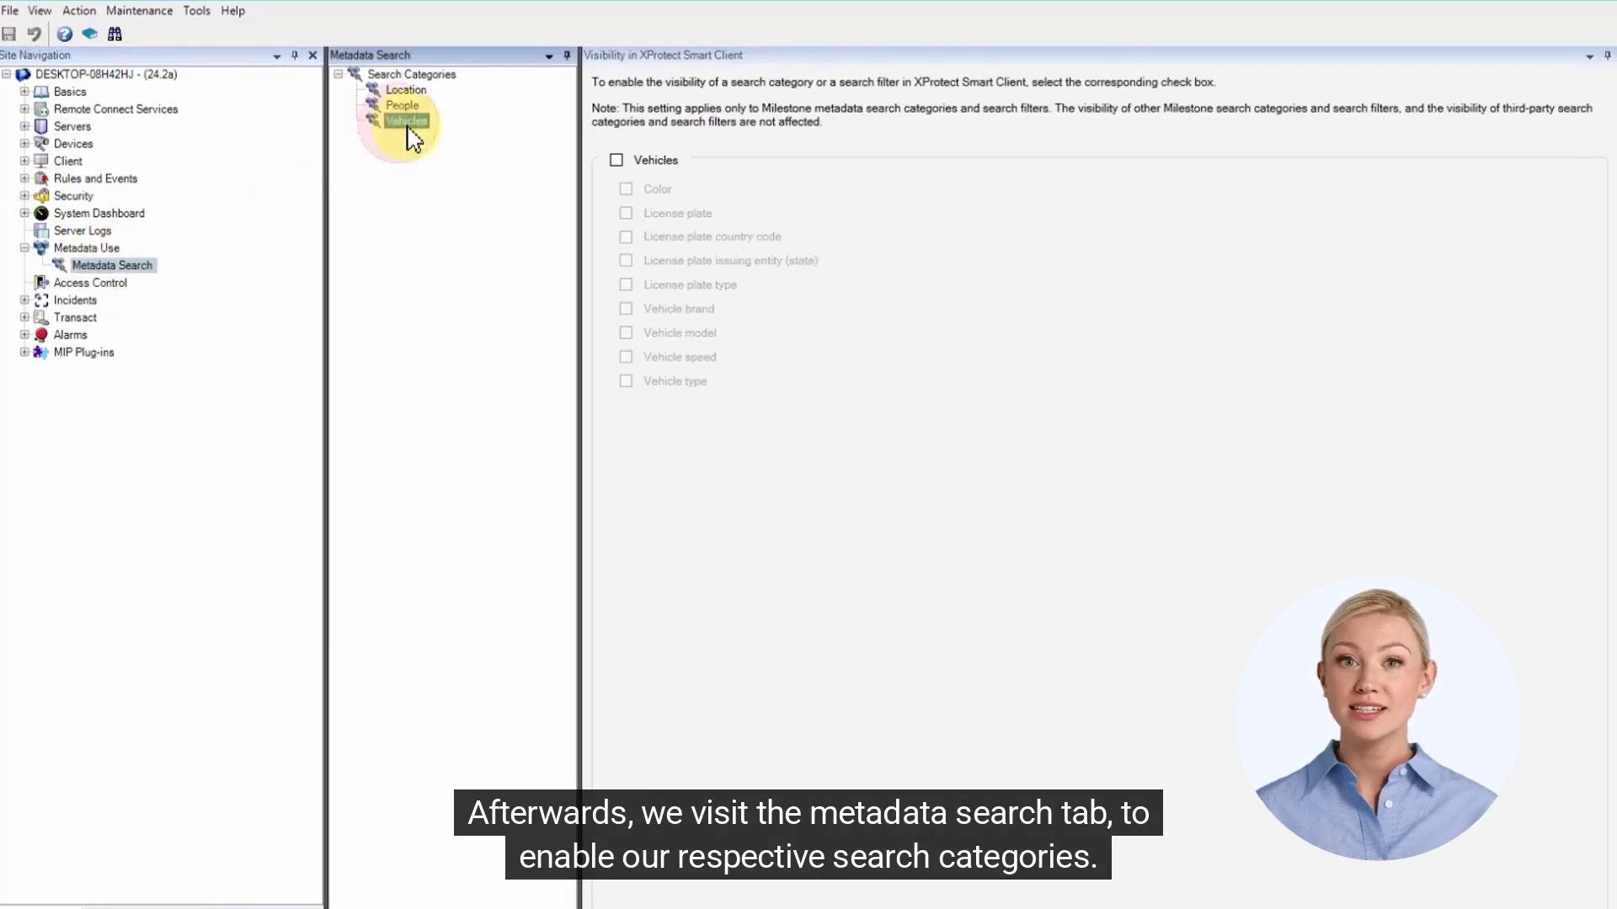
{"action": "left_click", "coordinate": [617, 161]}
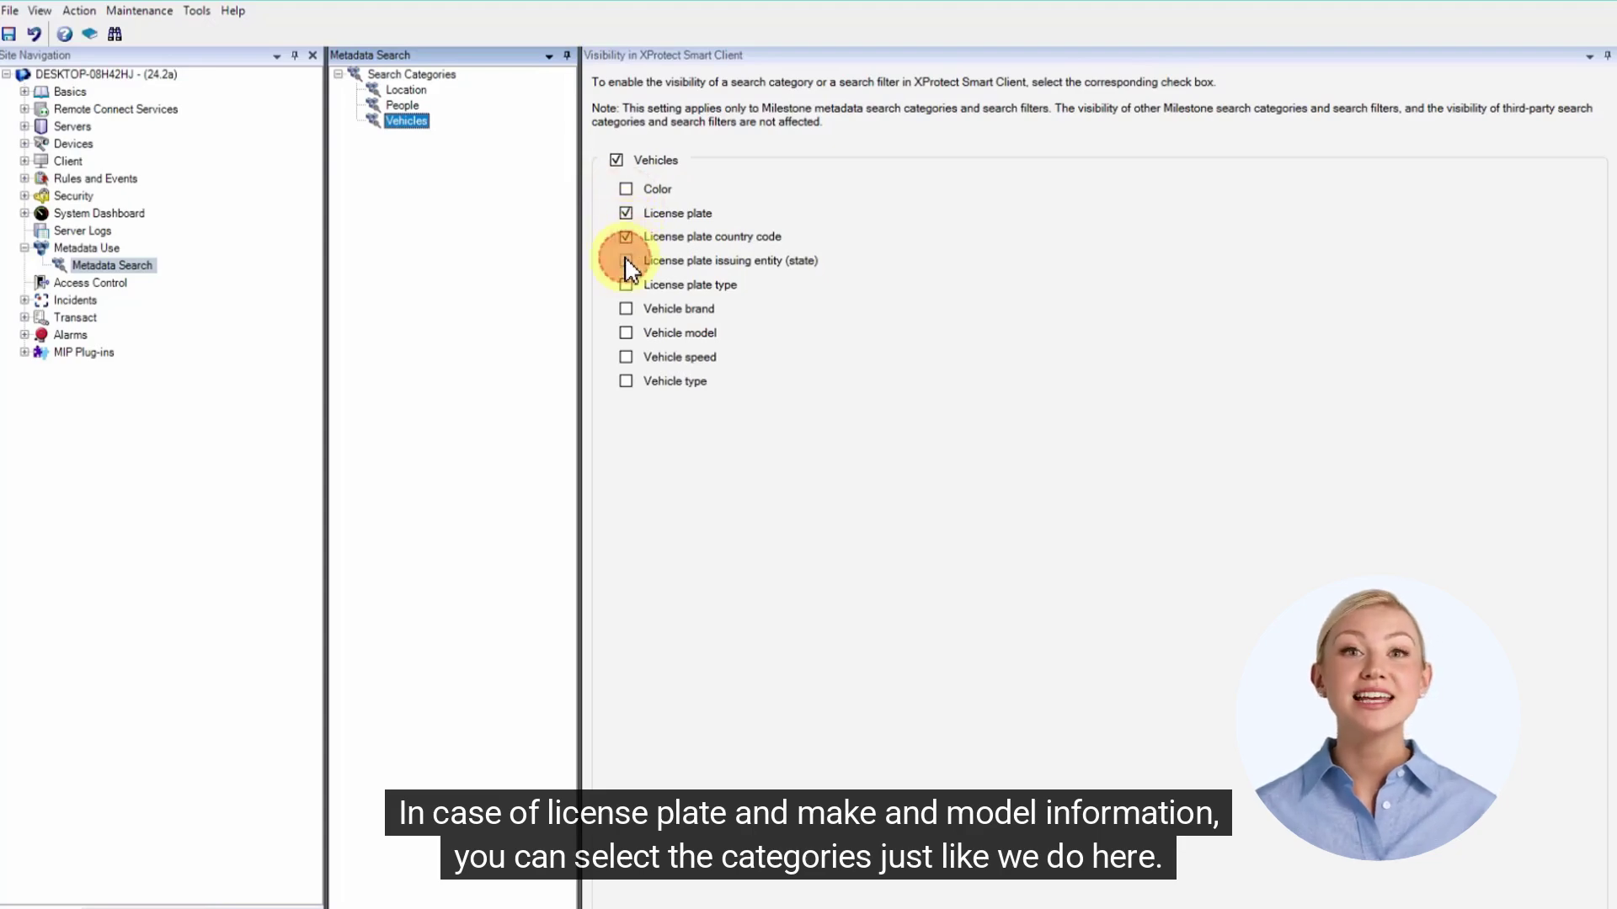
{"action": "left_click", "coordinate": [627, 333]}
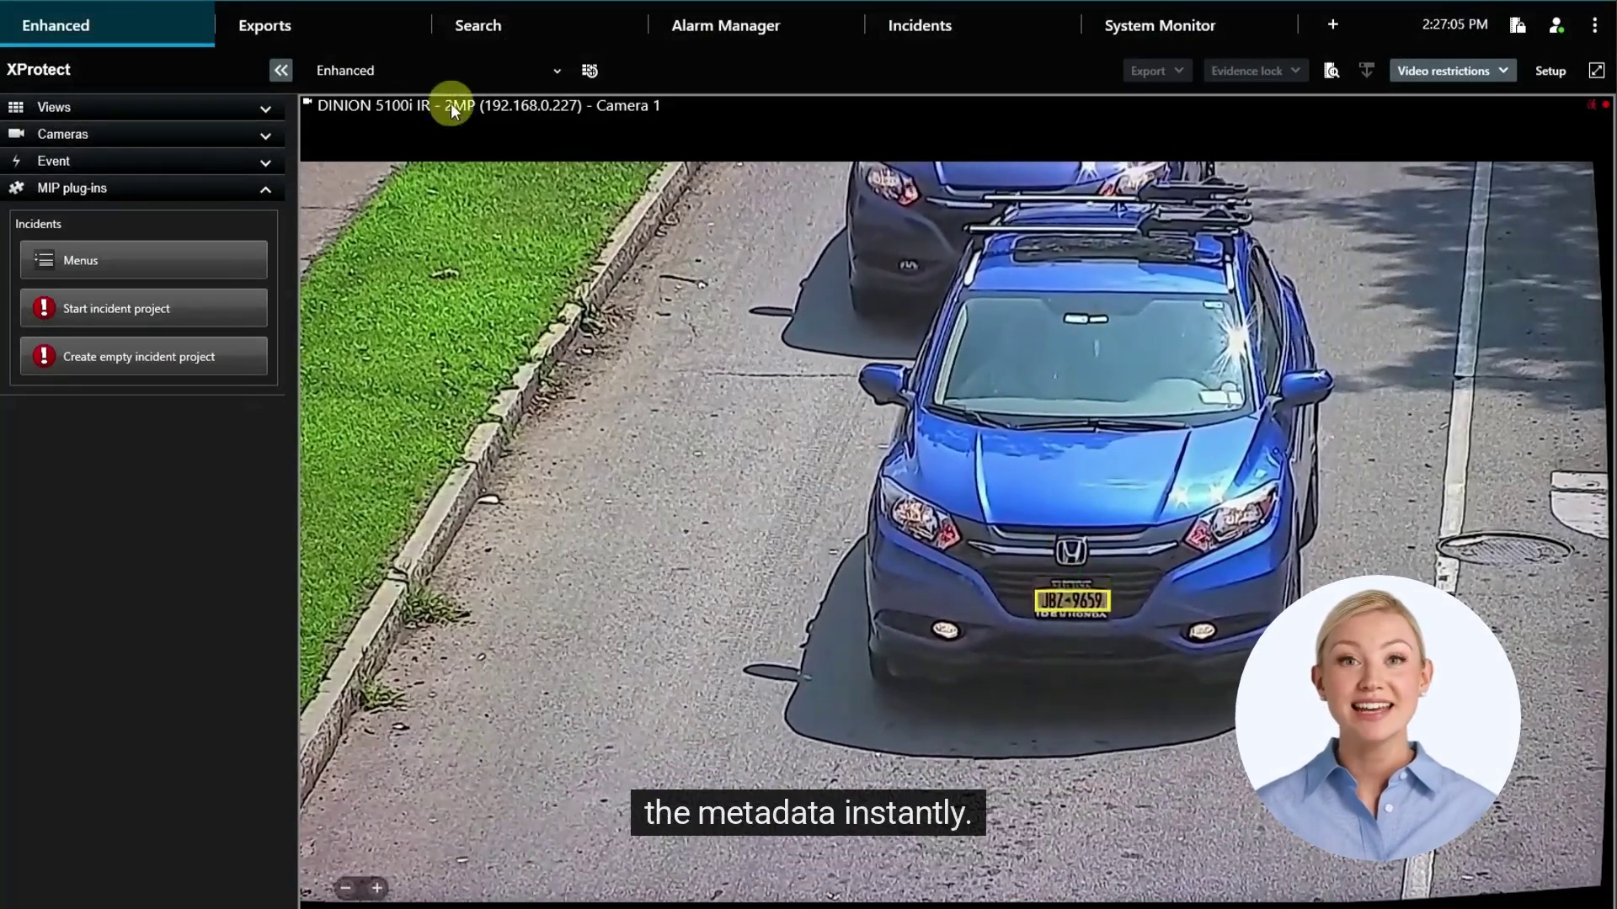
Step: Search the last 2 hours of the DINION camera, with Vehicles as the search type
{"action": "left_click", "coordinate": [513, 26]}
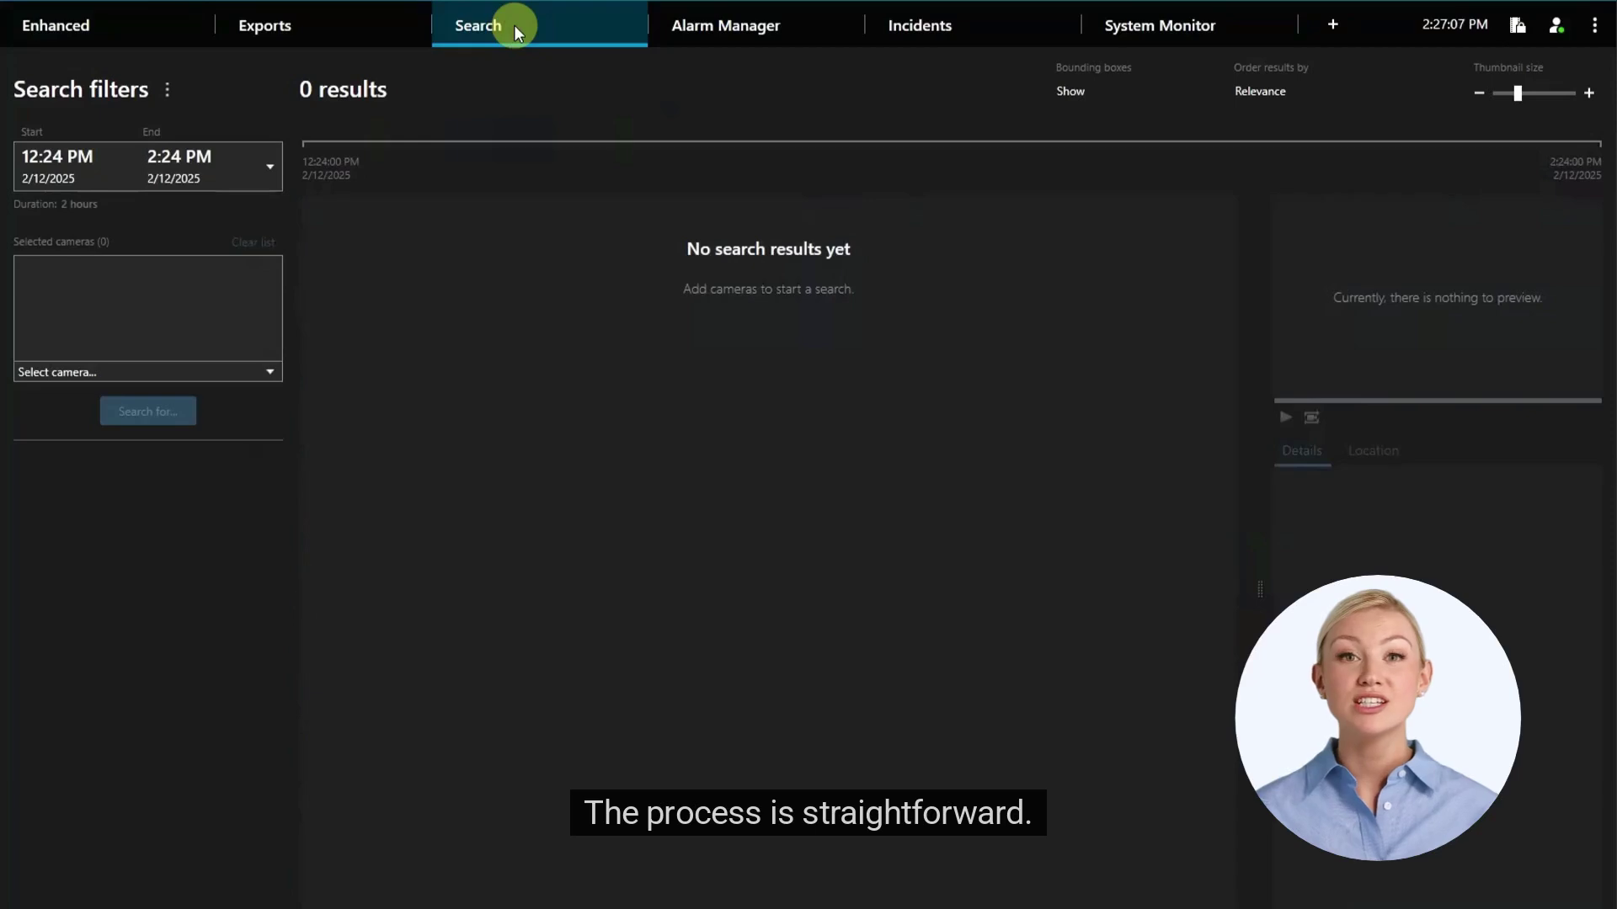
{"action": "left_click", "coordinate": [196, 168]}
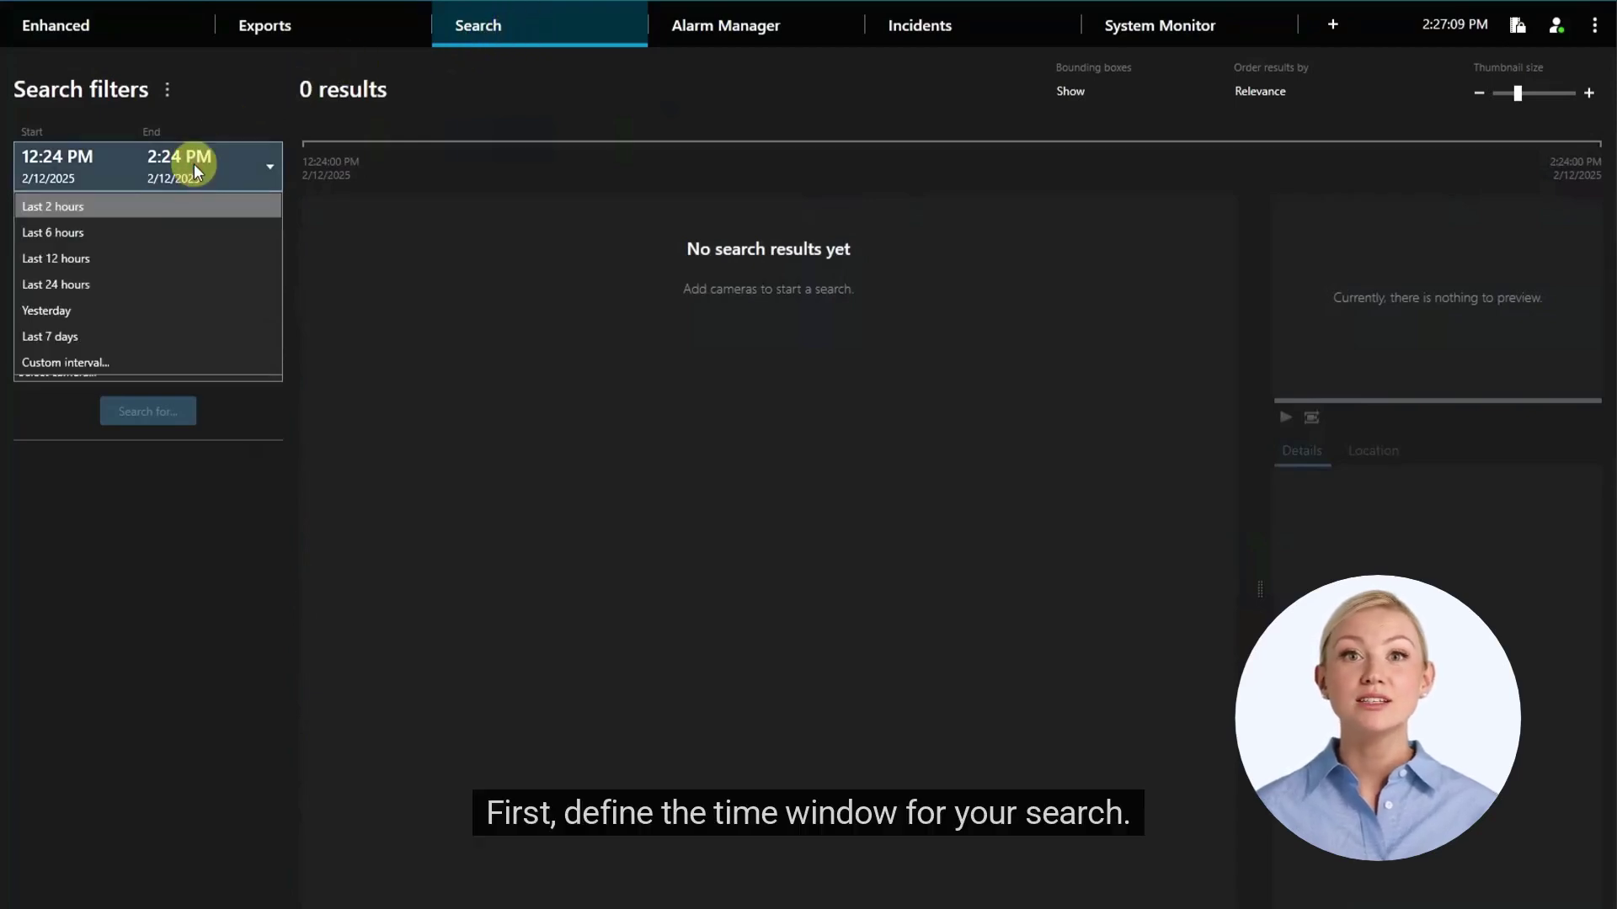
{"action": "left_click", "coordinate": [162, 206]}
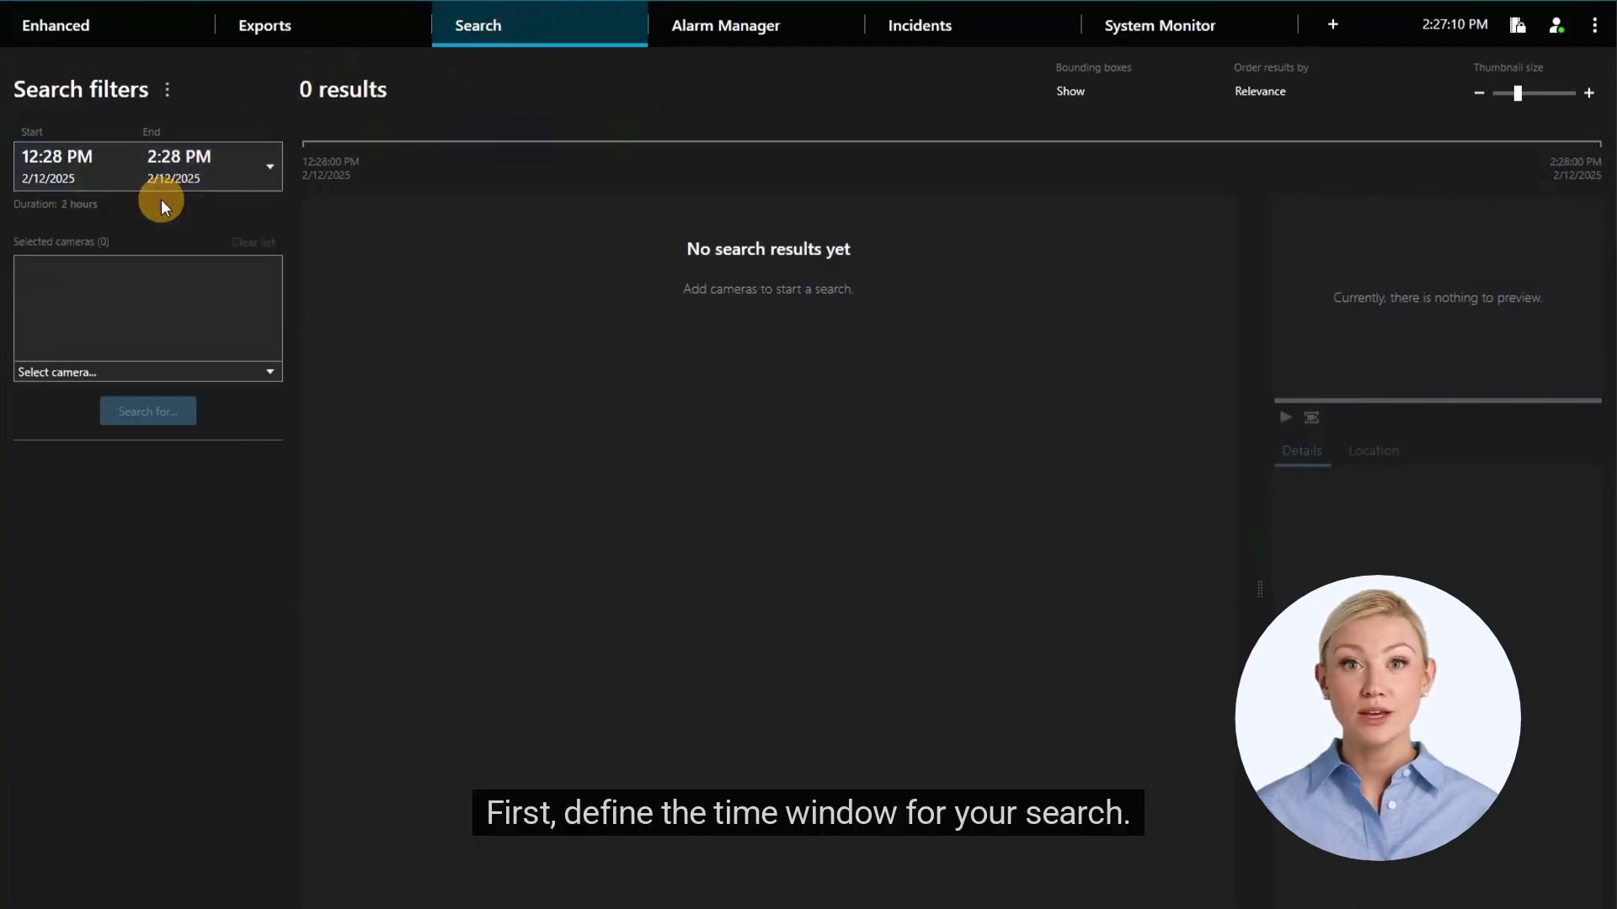
{"action": "left_click", "coordinate": [162, 371]}
{"action": "left_click", "coordinate": [155, 421]}
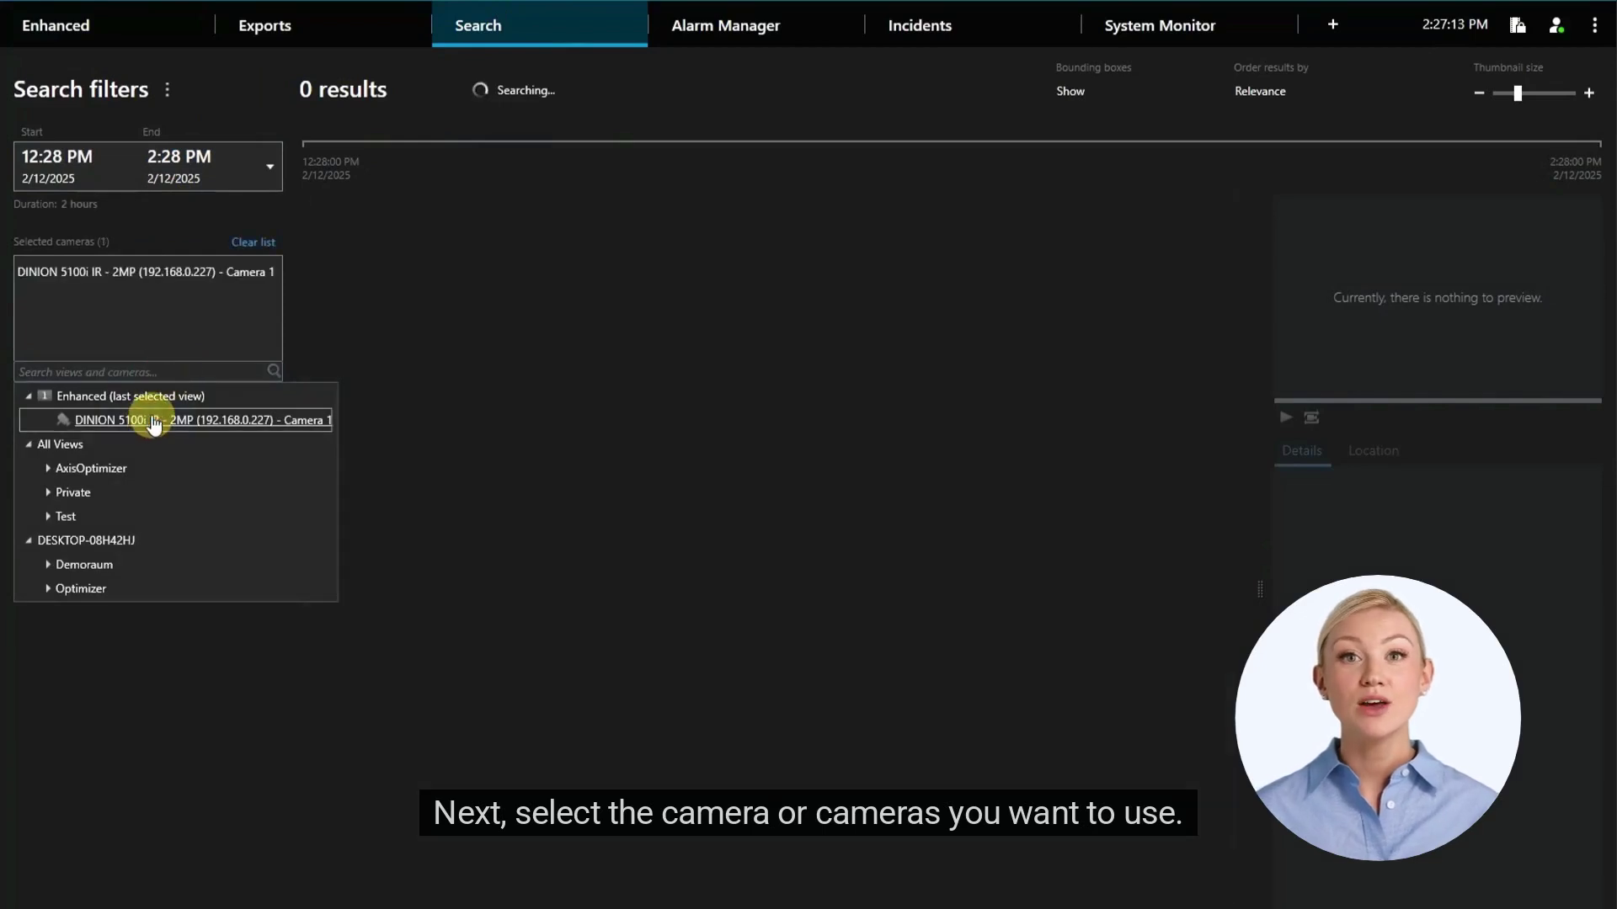
{"action": "left_click", "coordinate": [185, 326]}
{"action": "left_click", "coordinate": [139, 413]}
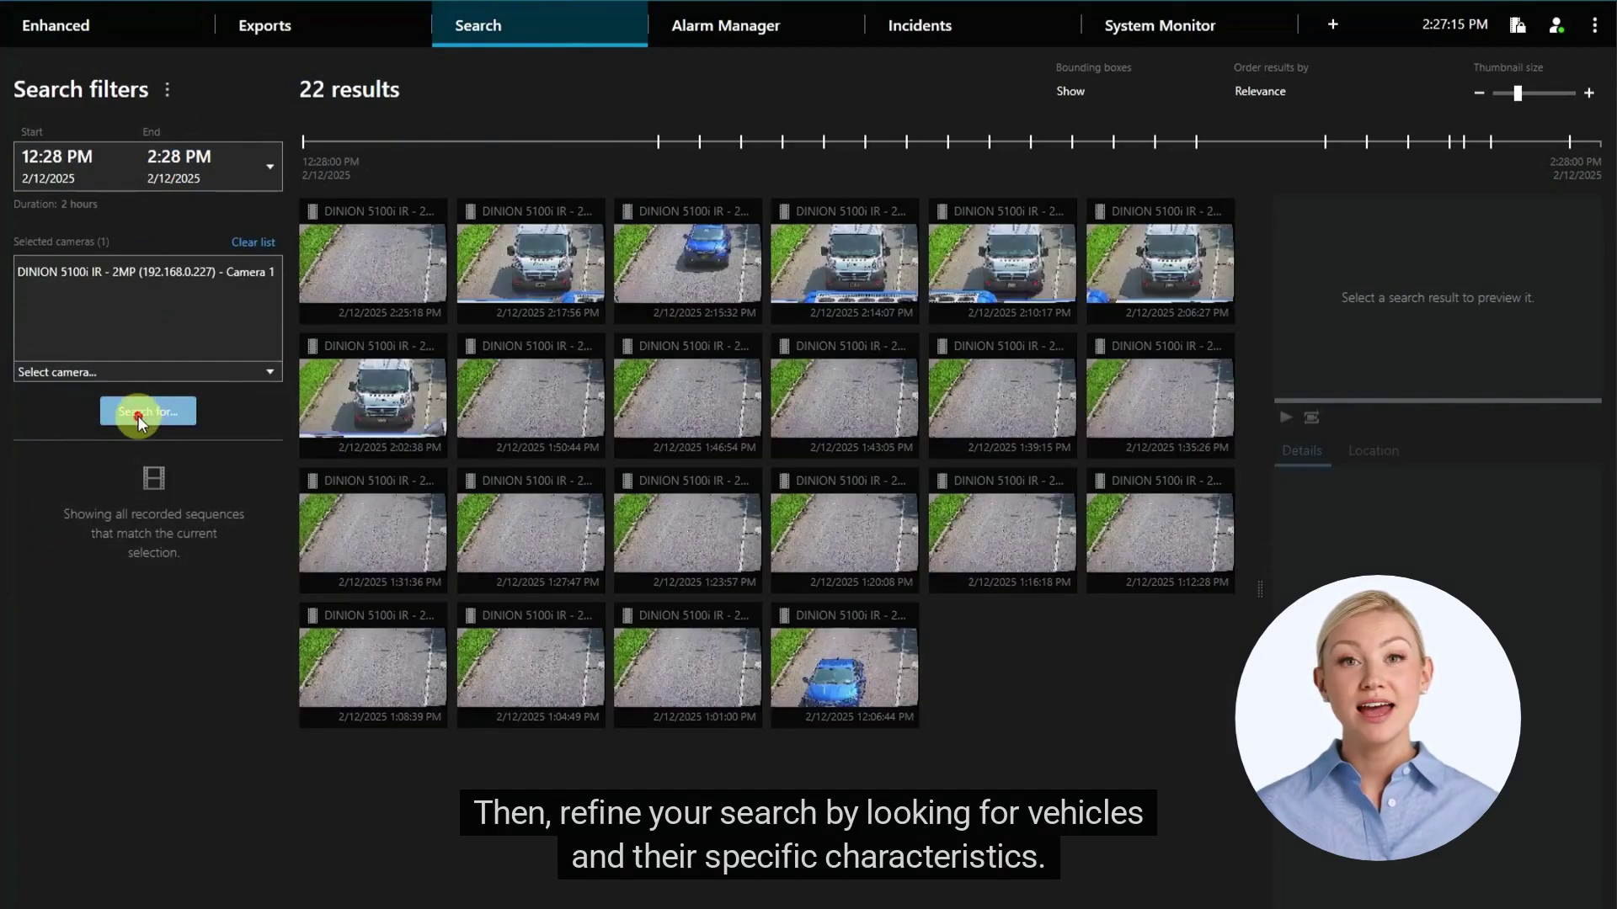
{"action": "left_click", "coordinate": [151, 473]}
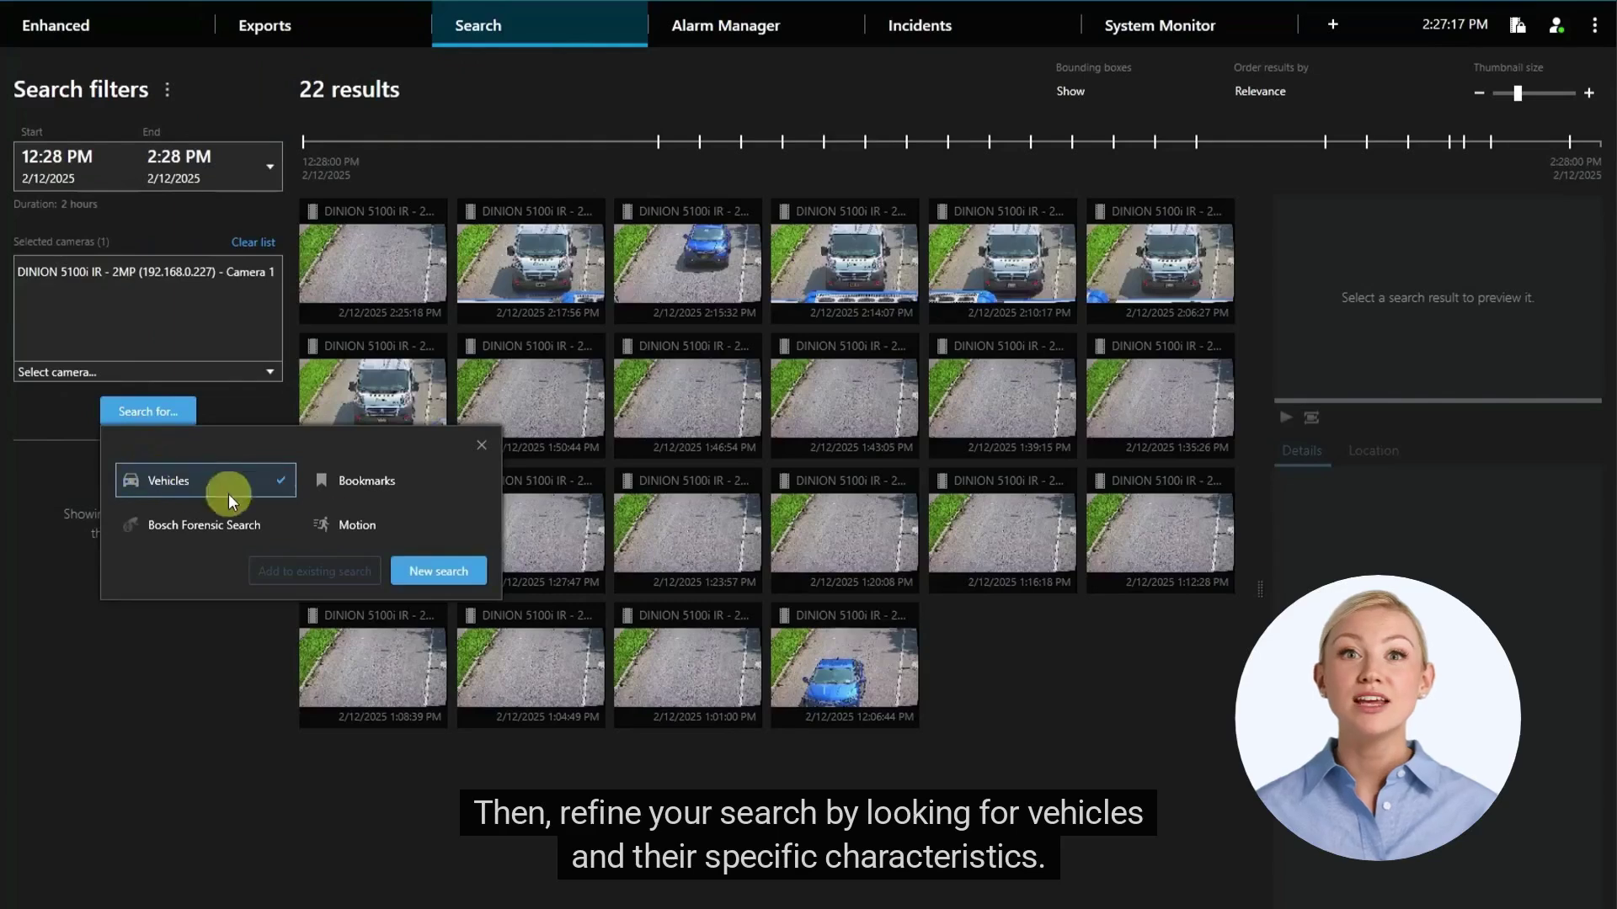
Step: Filter a new vehicle search by license plate JBZ and preview Object 207979 full-screen
{"action": "left_click", "coordinate": [431, 568]}
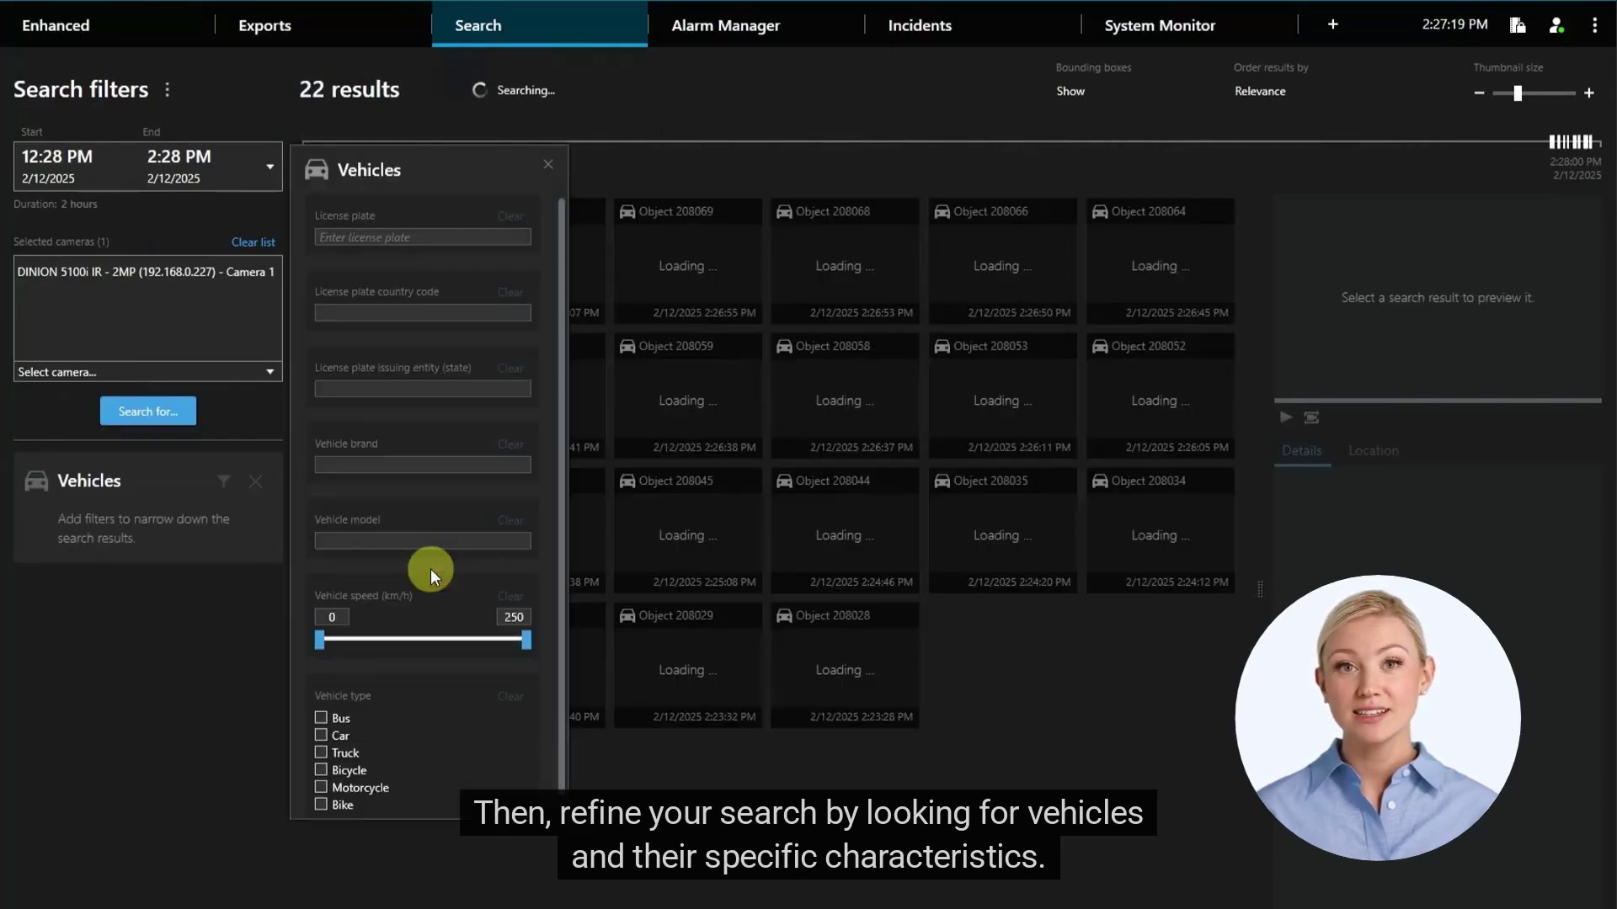
{"action": "left_click", "coordinate": [364, 237]}
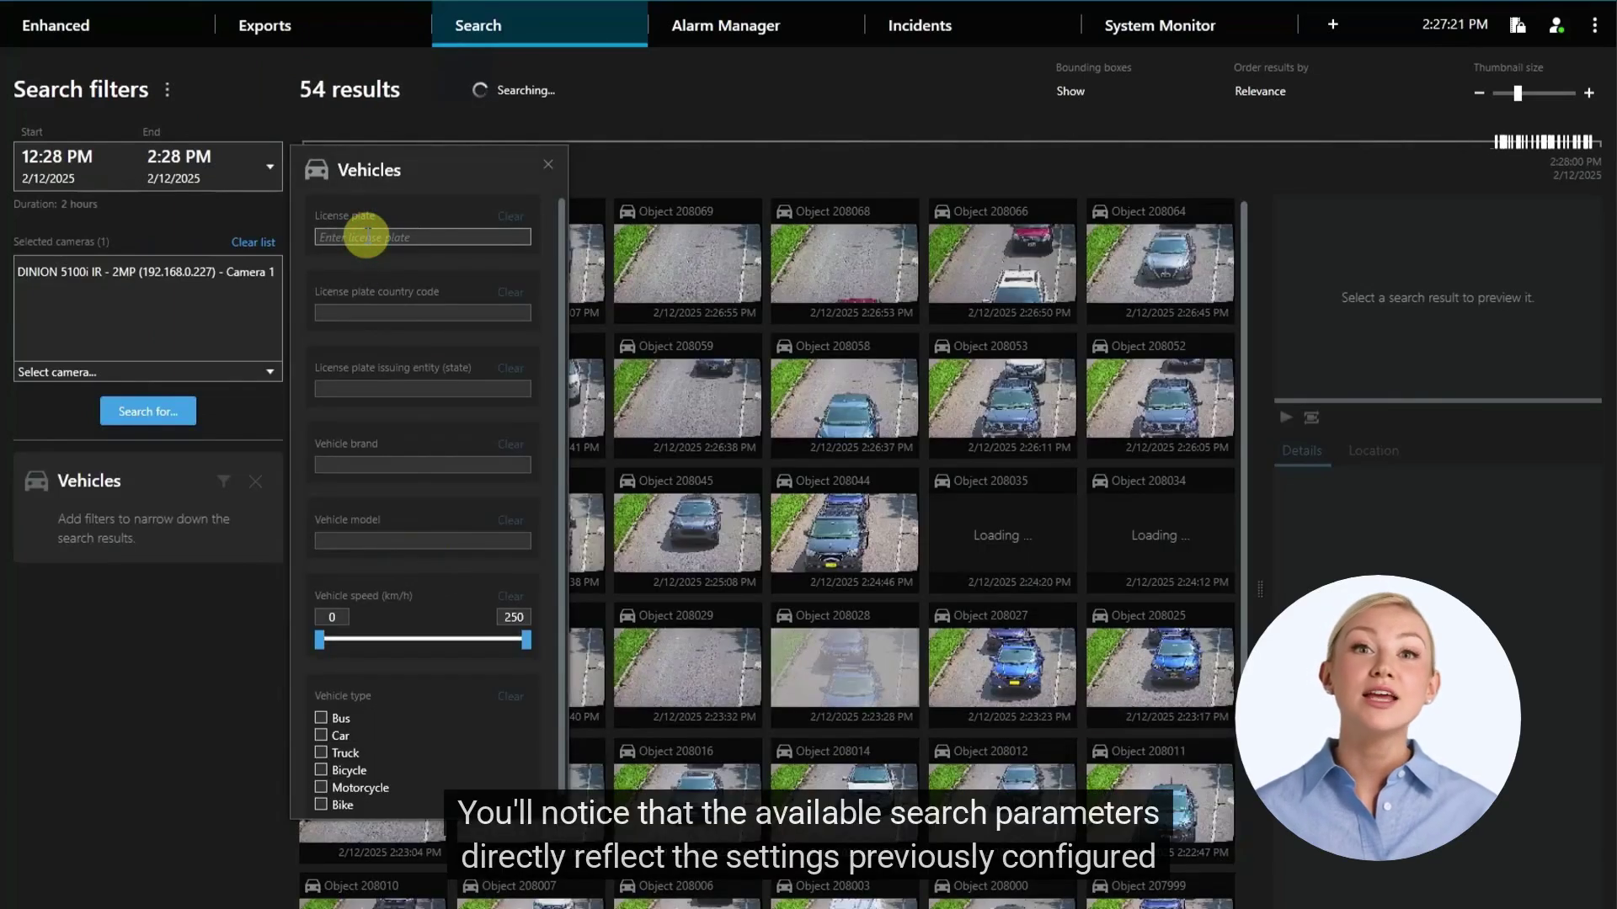
{"action": "type", "text": "JBZ"}
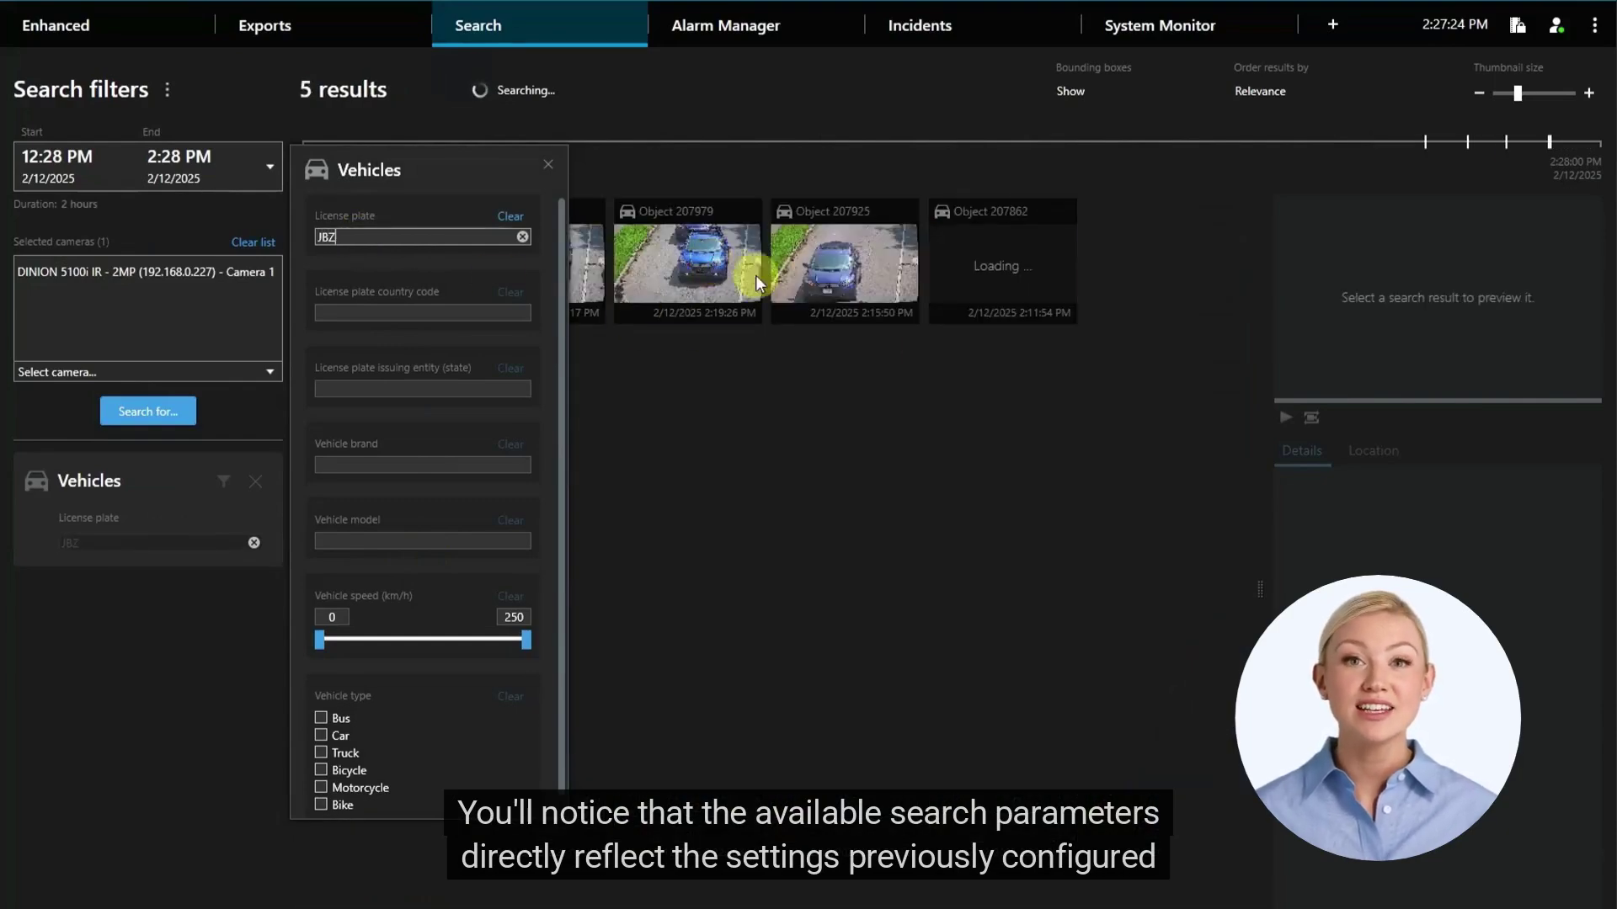
{"action": "left_click", "coordinate": [755, 274]}
{"action": "double_click", "coordinate": [1485, 328]}
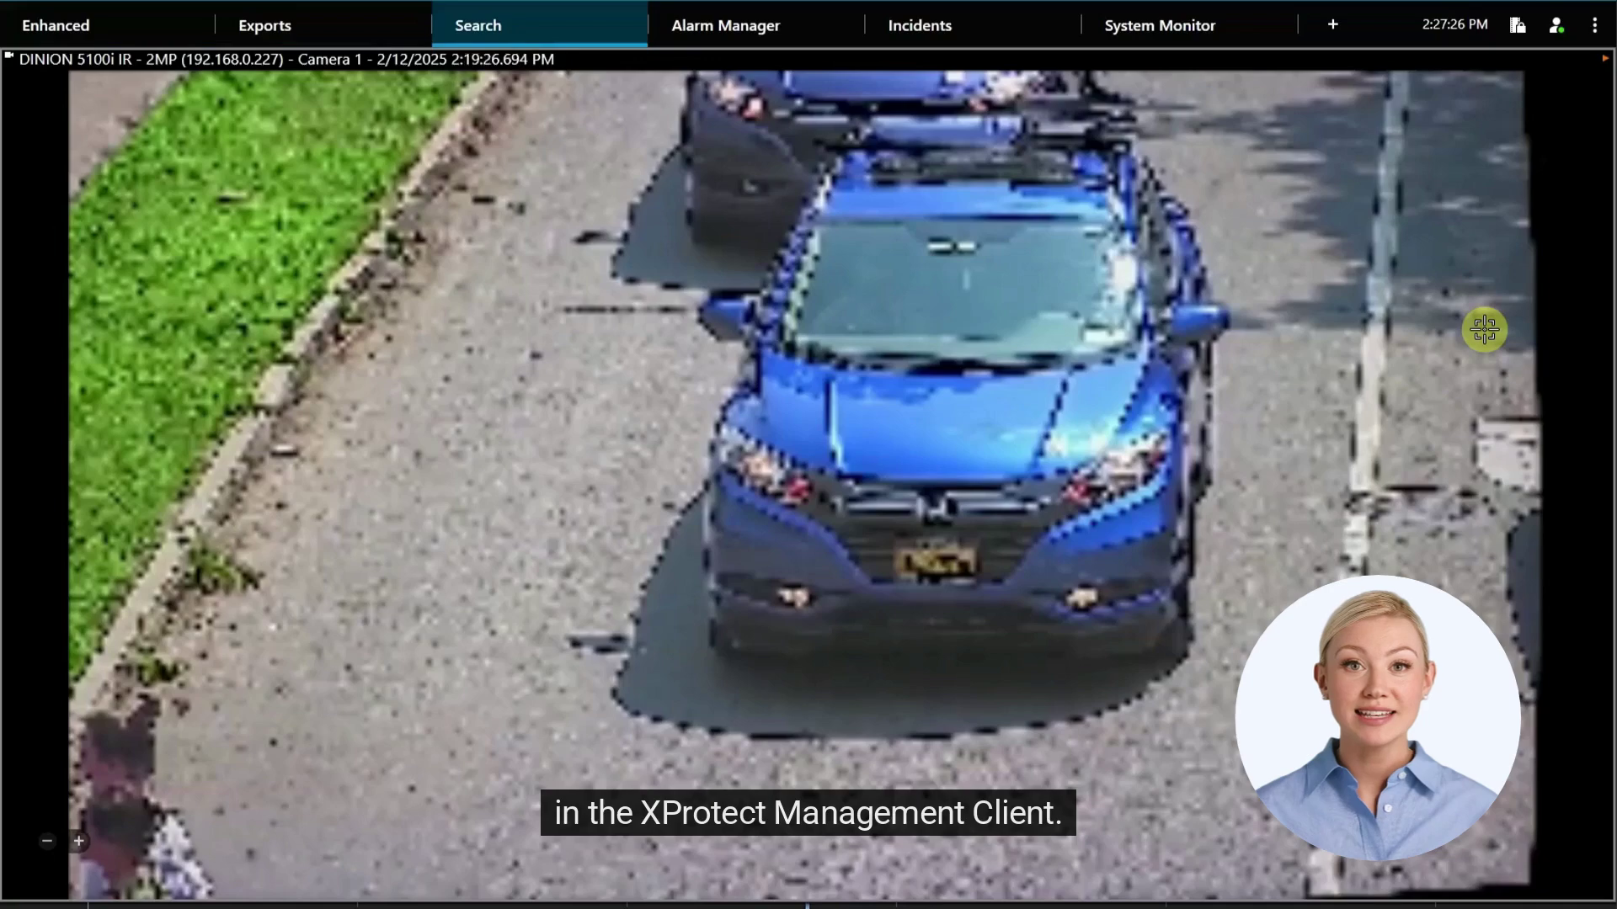
{"action": "double_click", "coordinate": [1333, 362]}
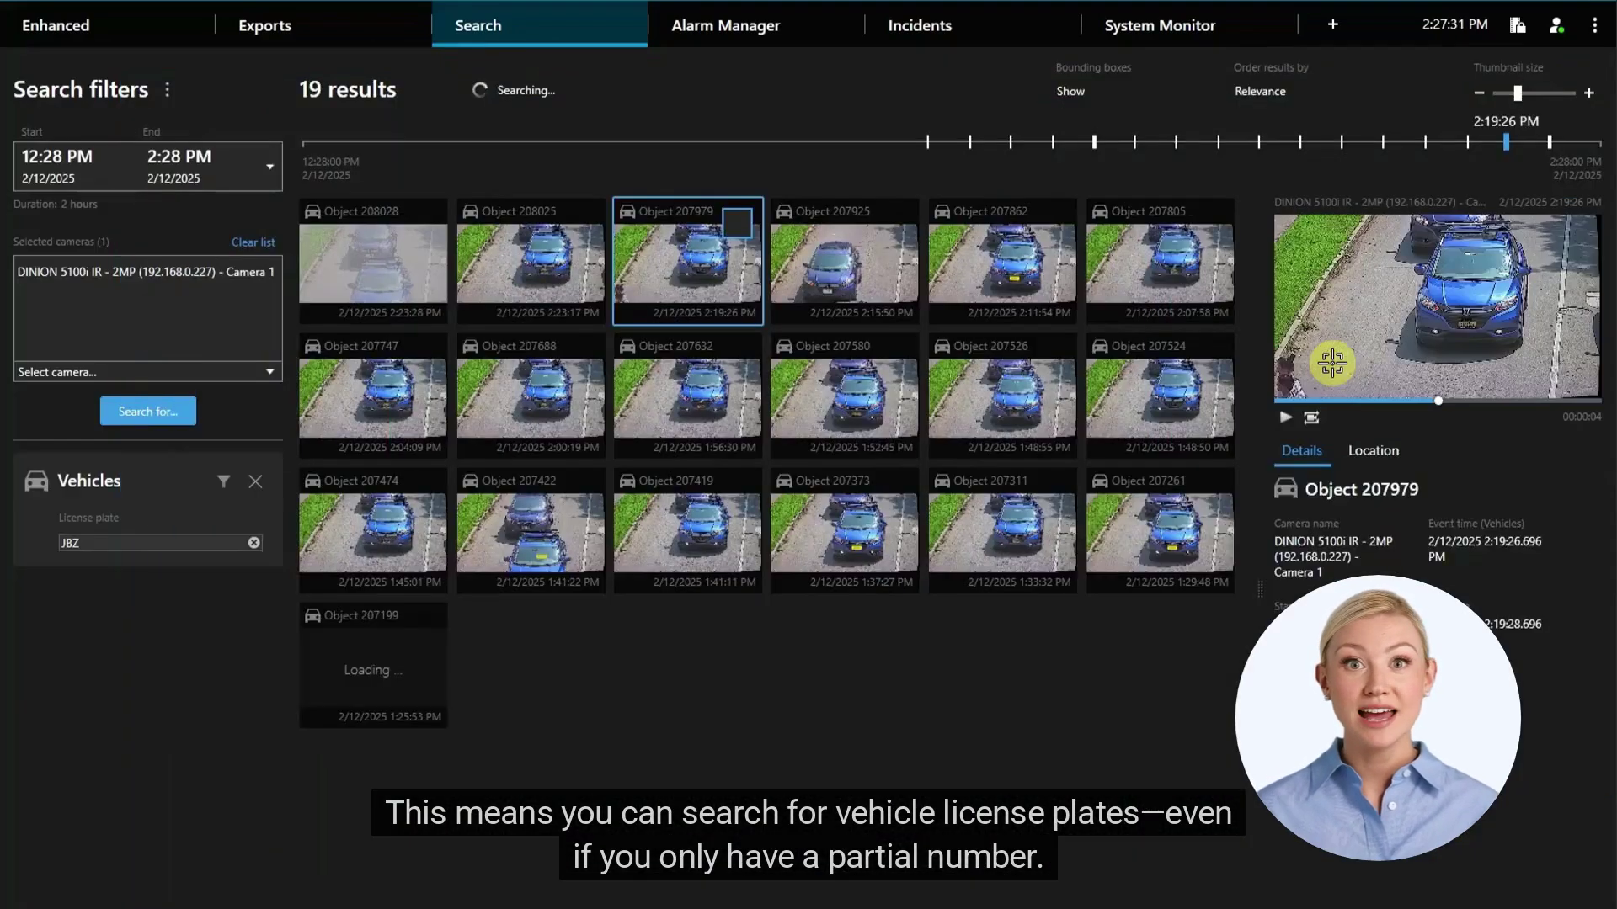
Step: Replace the JBZ plate filter with vehicle brand Honda and play Object 208074 full-screen
{"action": "left_click", "coordinate": [227, 486]}
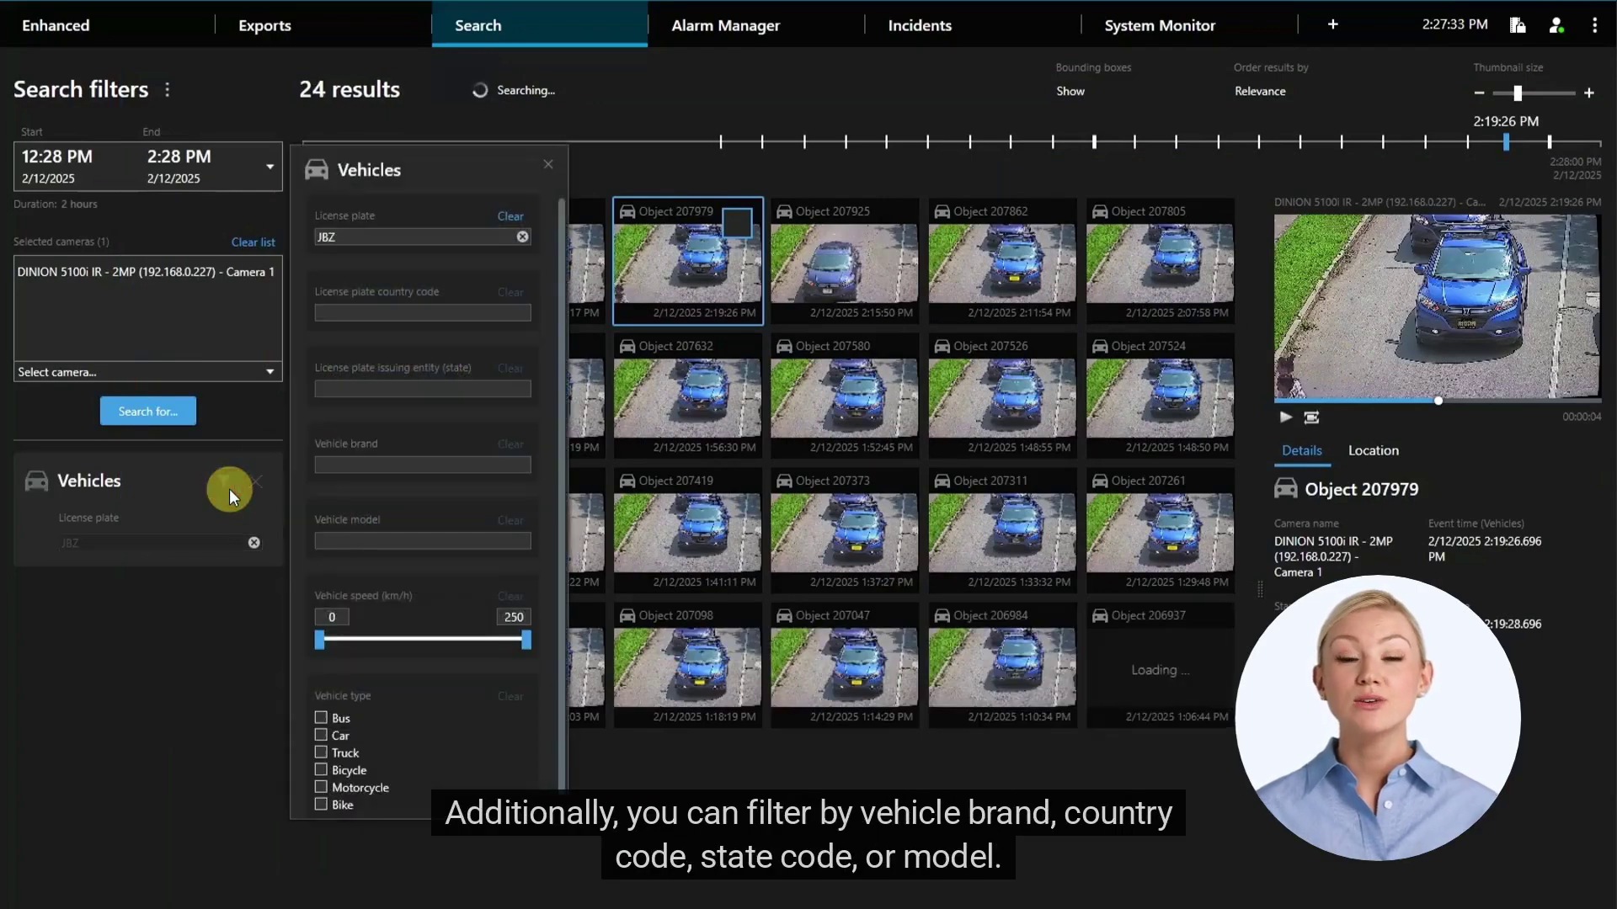
{"action": "left_click", "coordinate": [523, 239]}
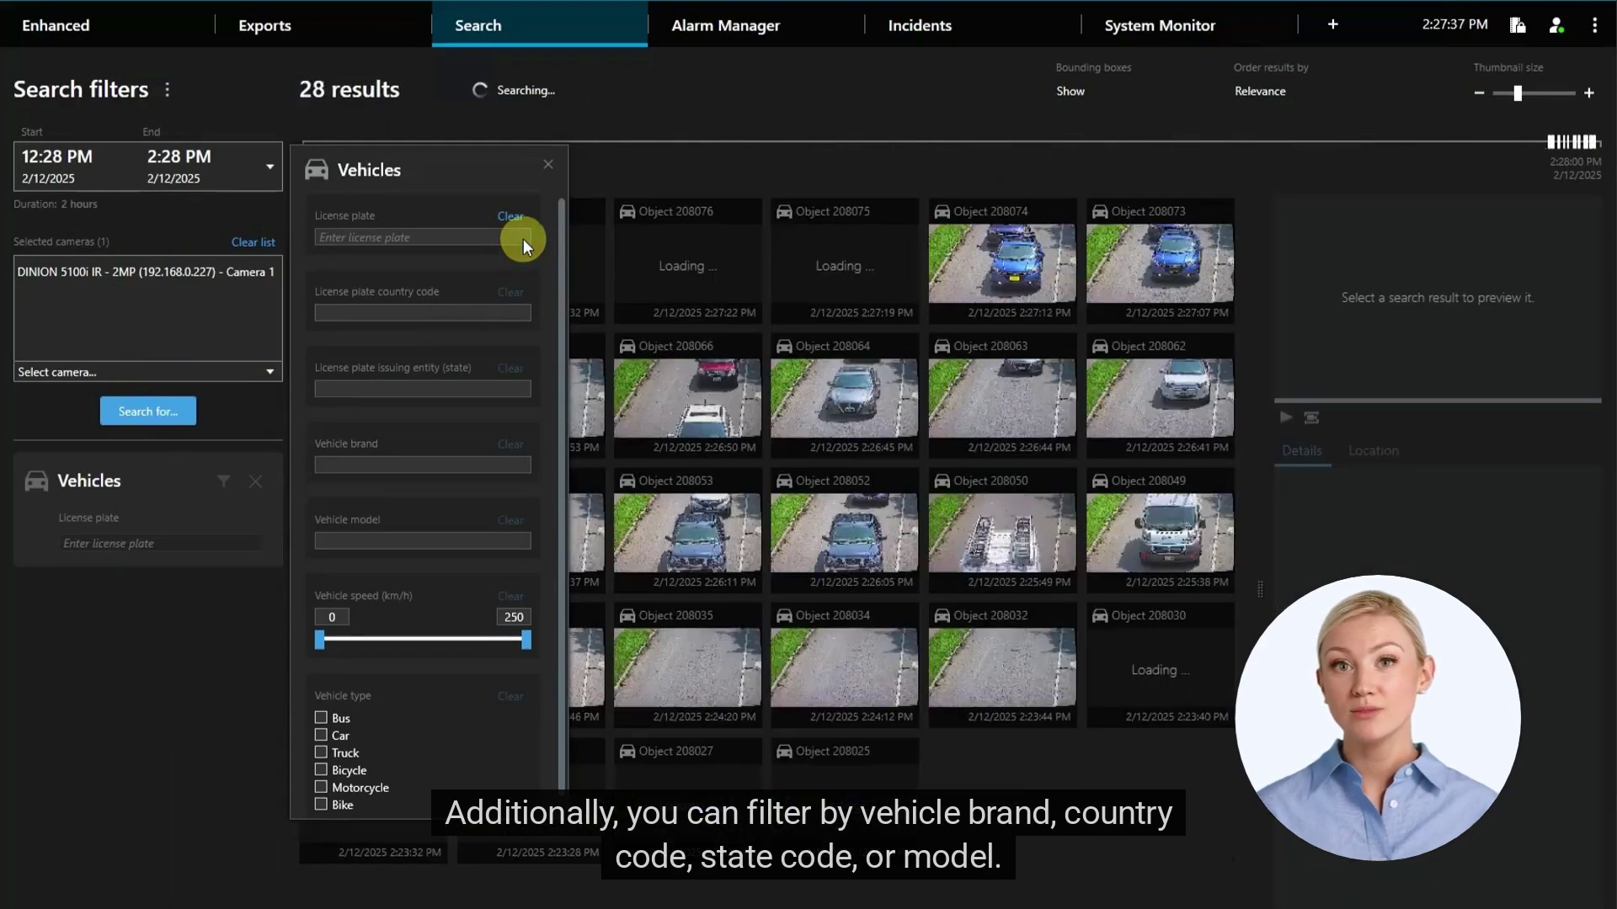
{"action": "left_click", "coordinate": [412, 469]}
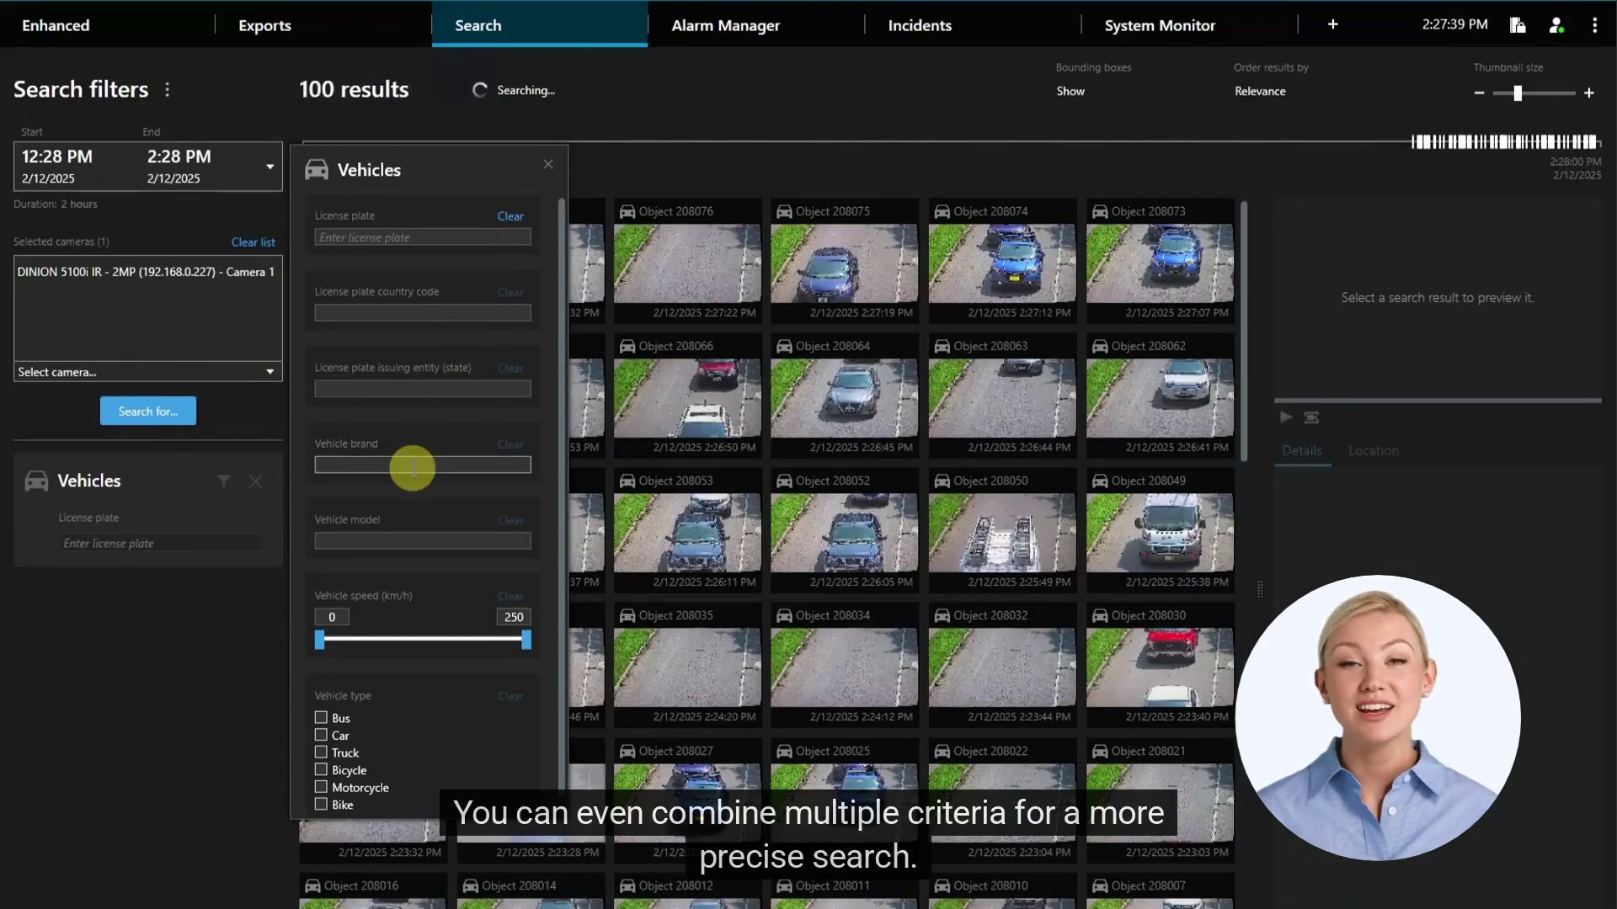
{"action": "type", "text": "Honda"}
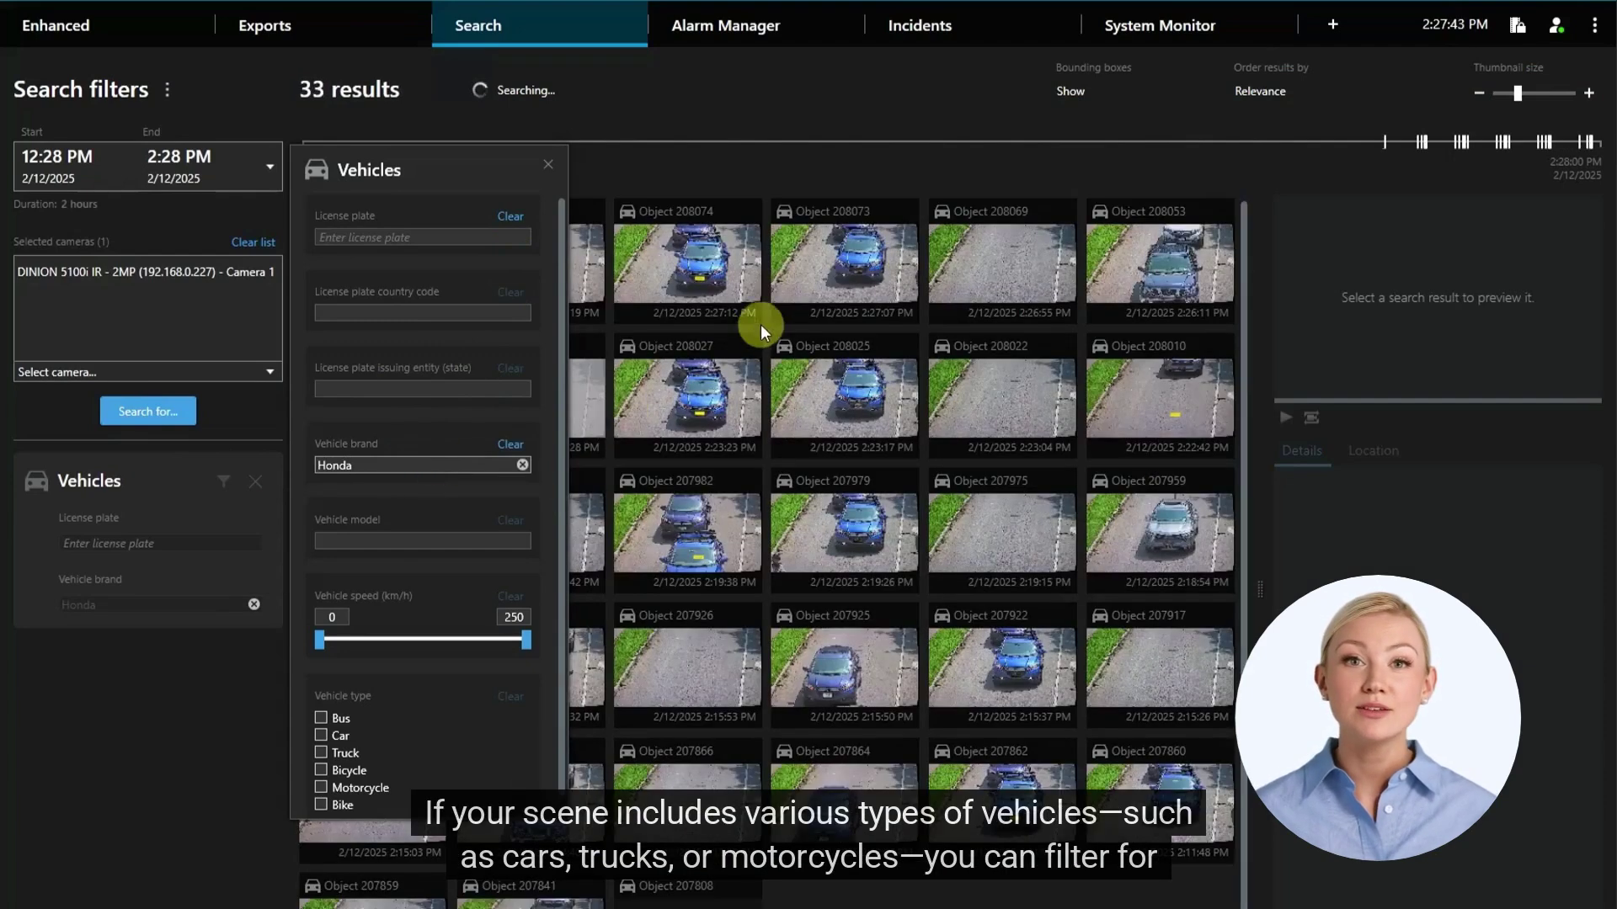
{"action": "left_click", "coordinate": [725, 276]}
{"action": "double_click", "coordinate": [1441, 320]}
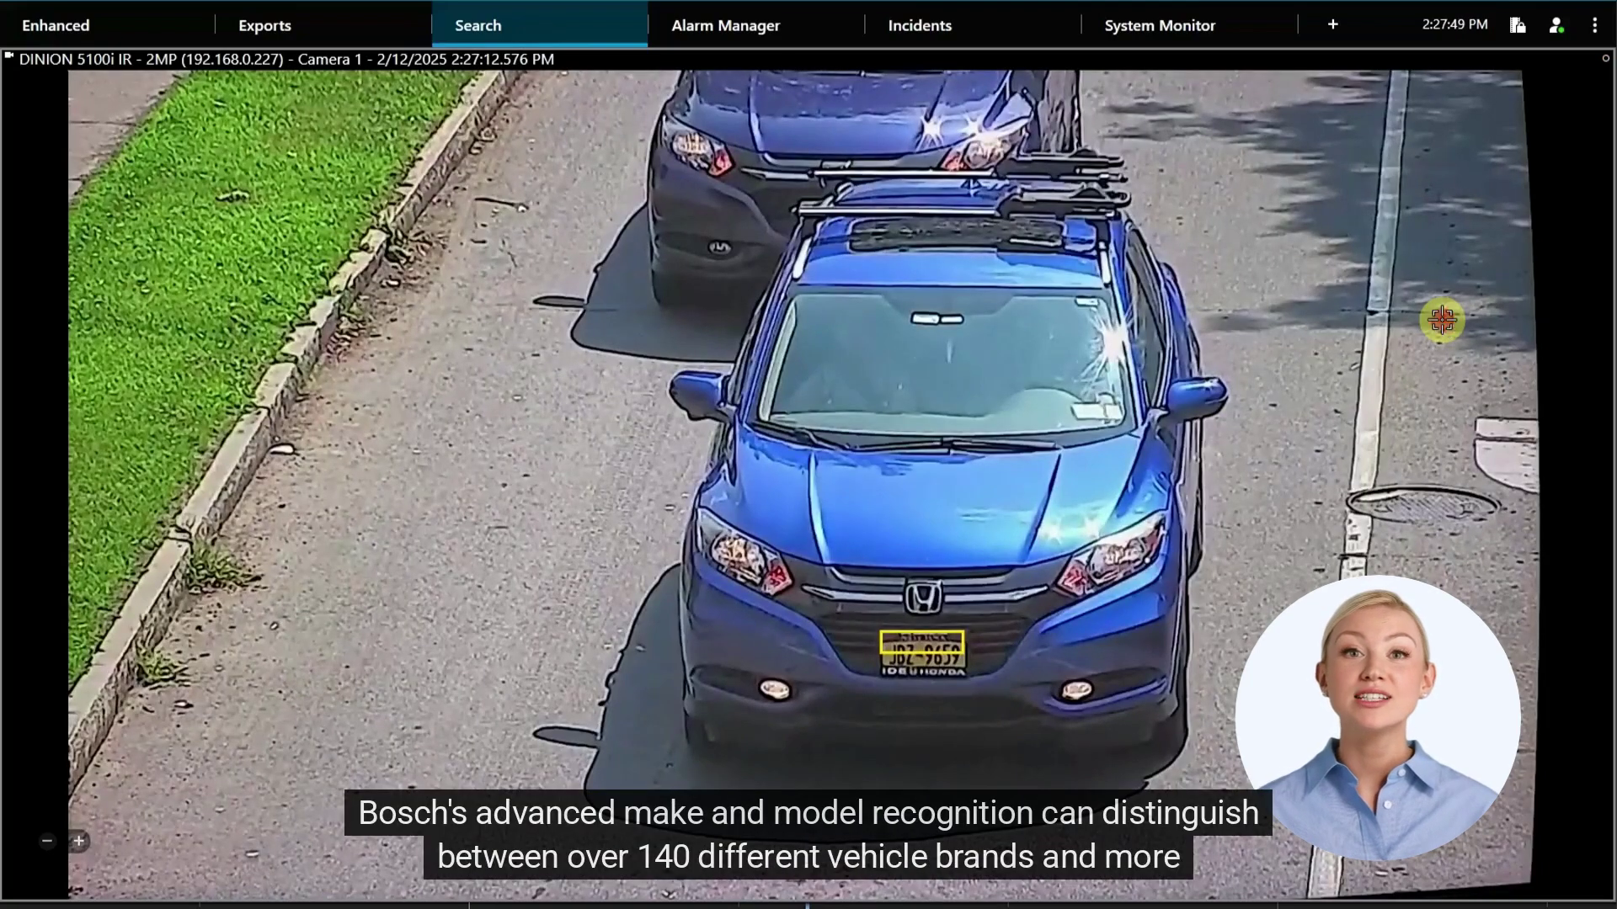
Step: Swap the Honda filter for country code US and state NJ, then play Object 207846 full-screen
{"action": "double_click", "coordinate": [1442, 320]}
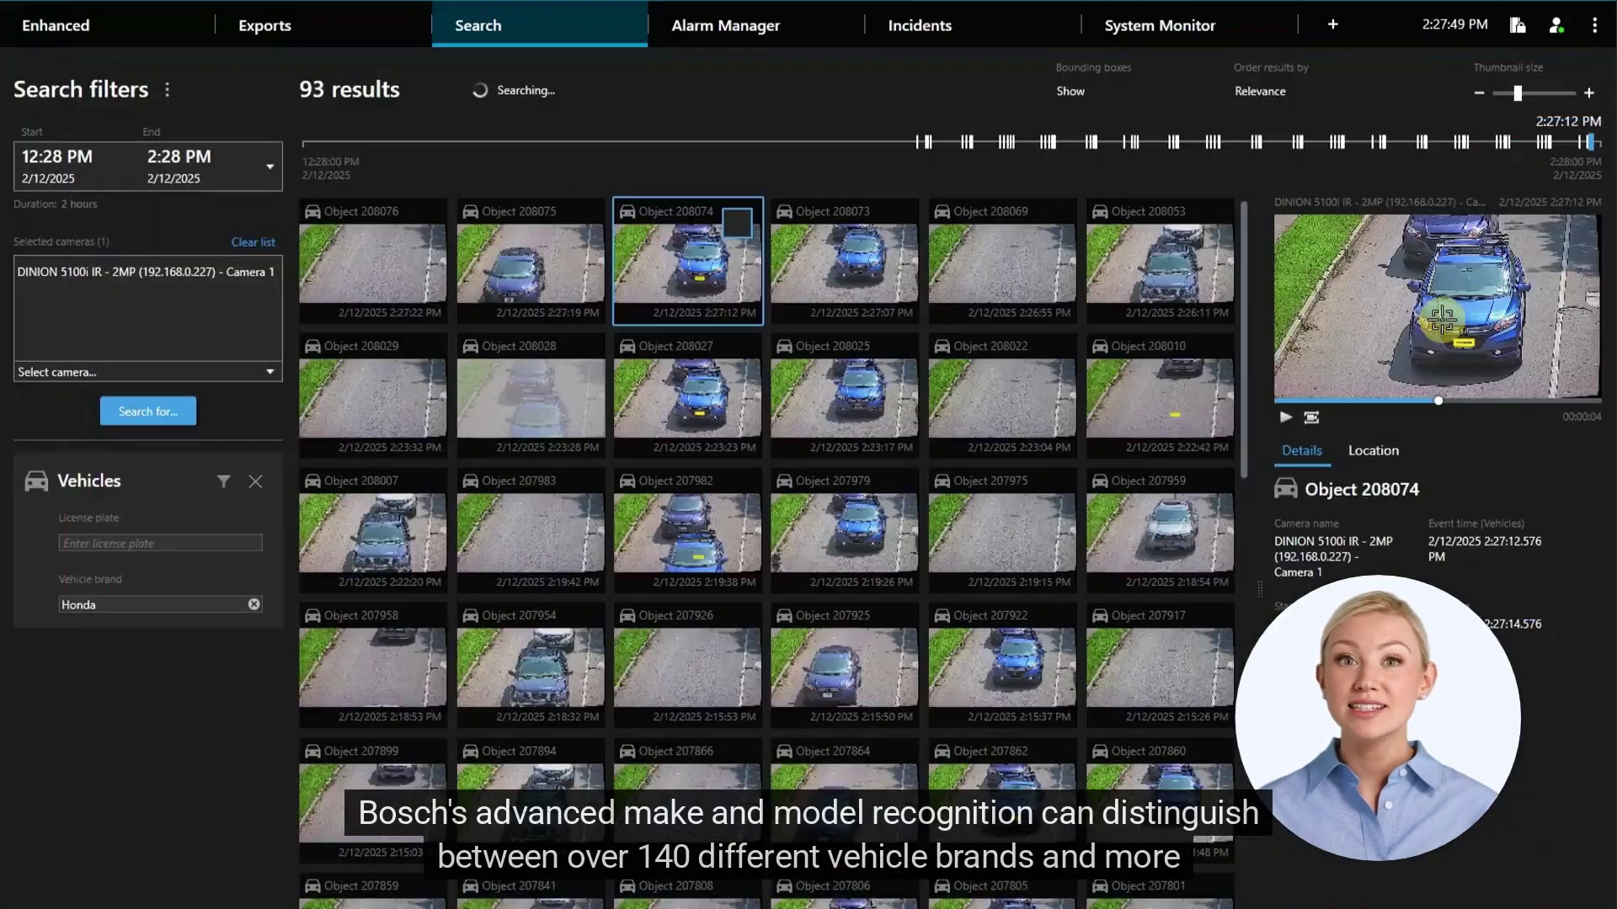
{"action": "left_click", "coordinate": [216, 488]}
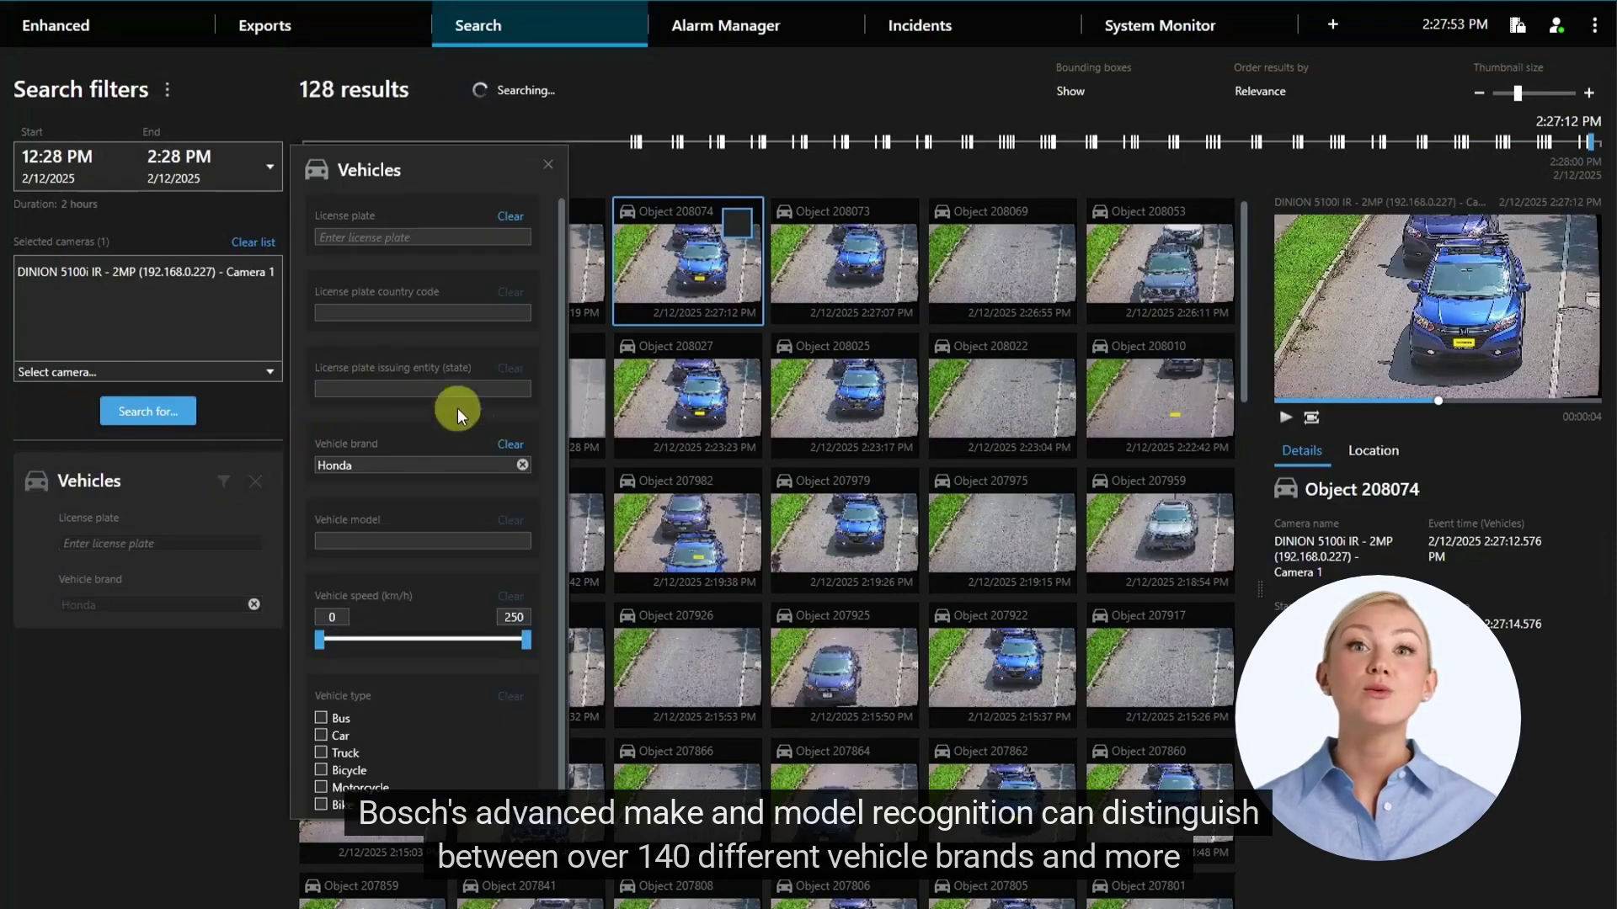
{"action": "left_click", "coordinate": [520, 462]}
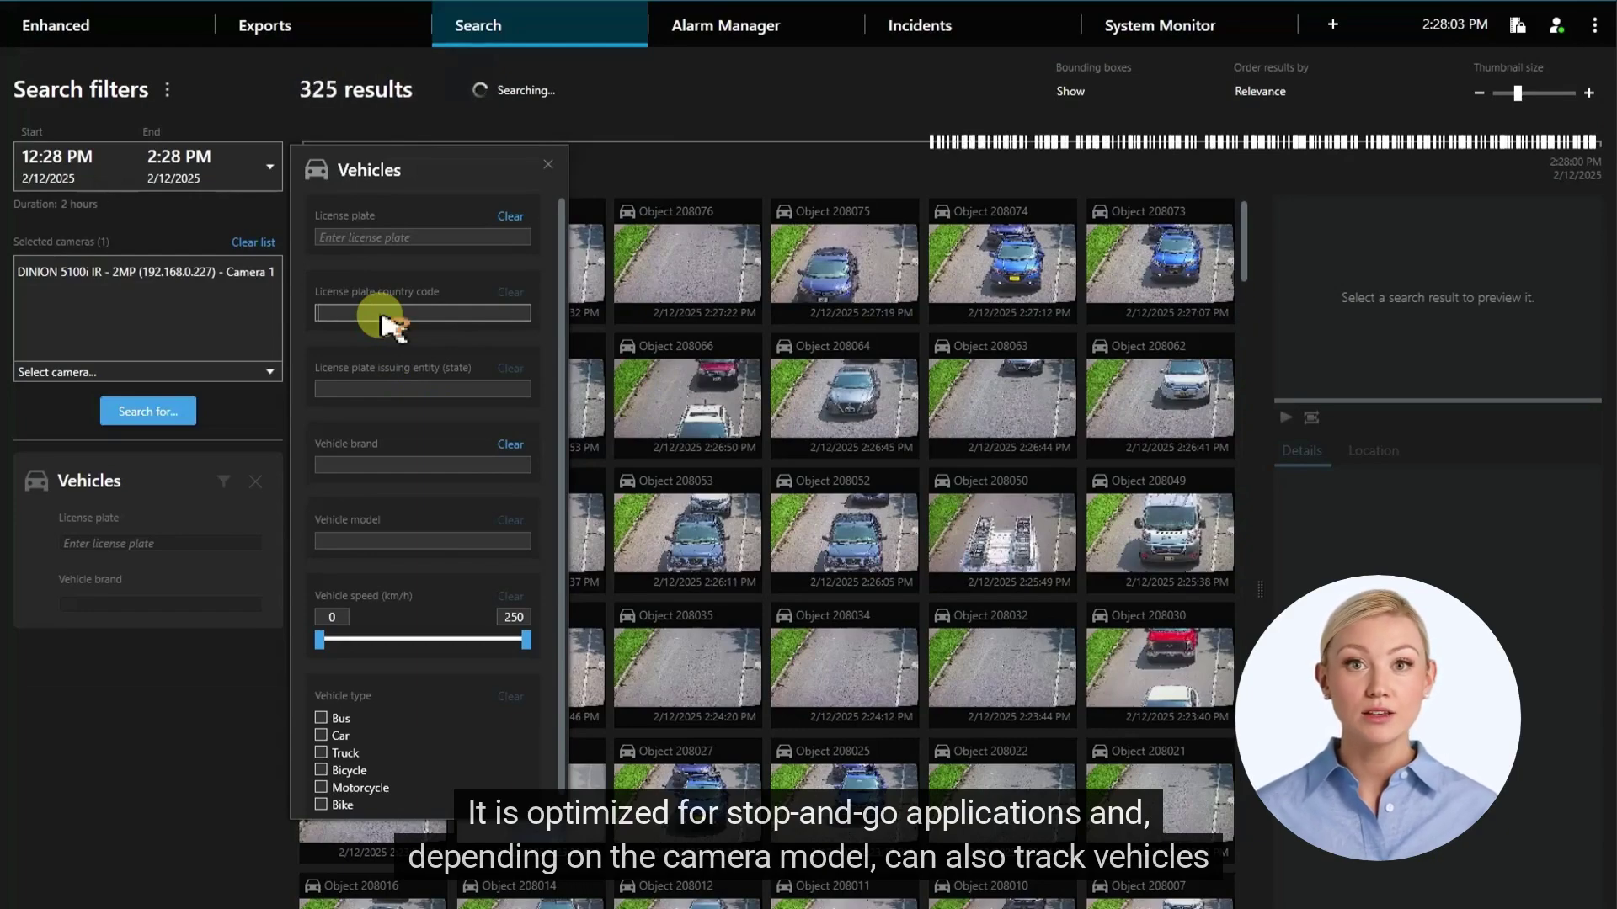
{"action": "type", "text": "US"}
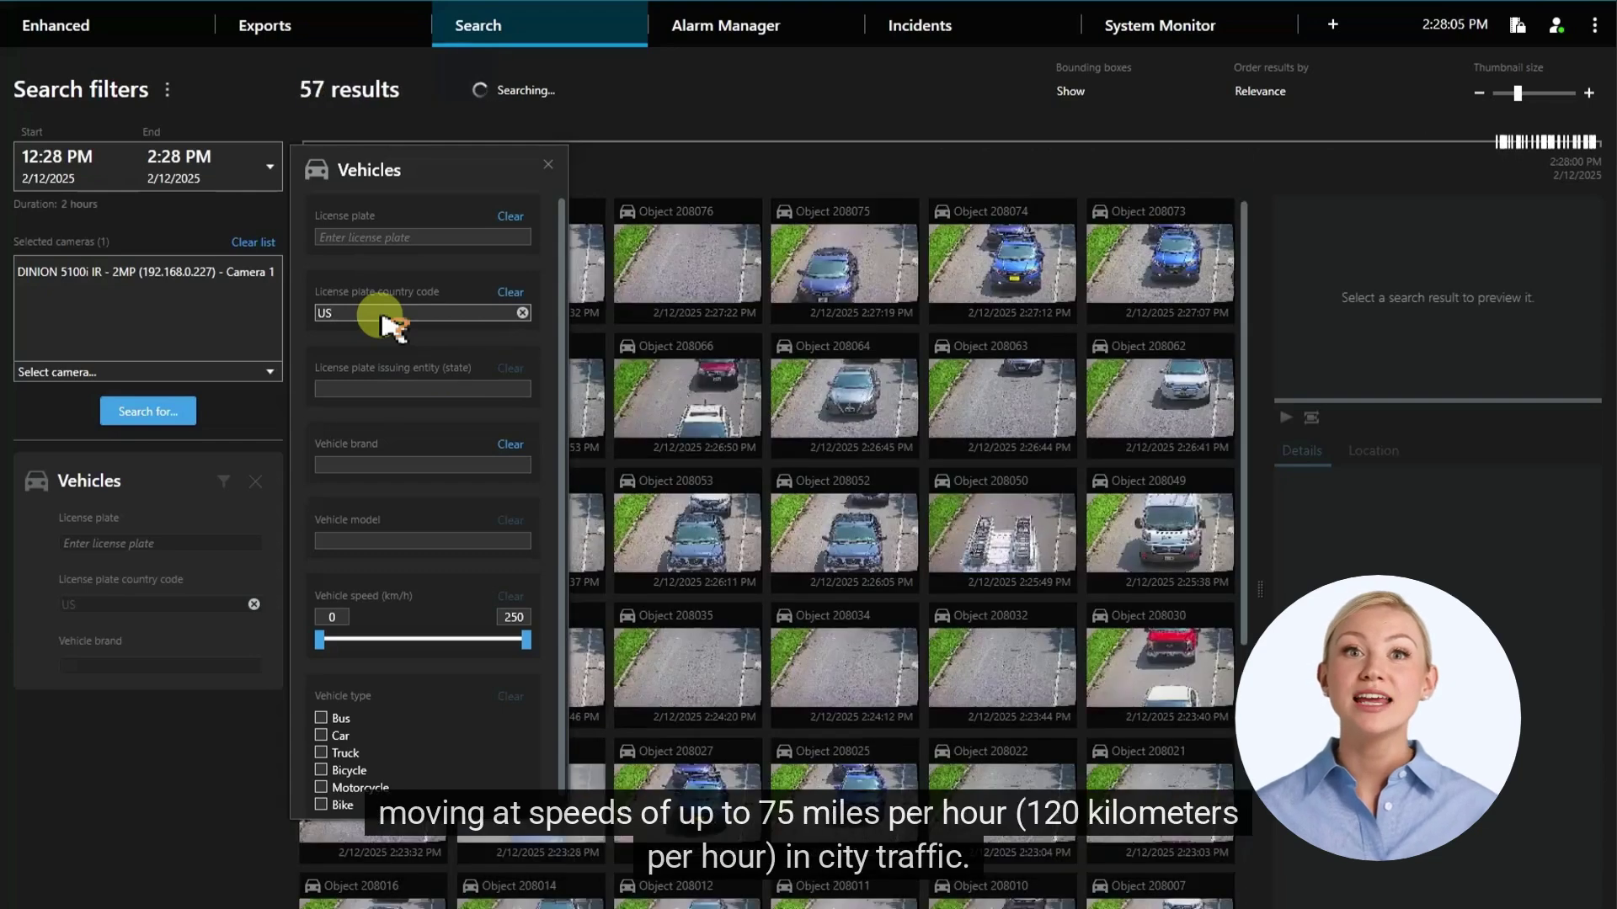
{"action": "left_click", "coordinate": [359, 388]}
{"action": "type", "text": "NJ"}
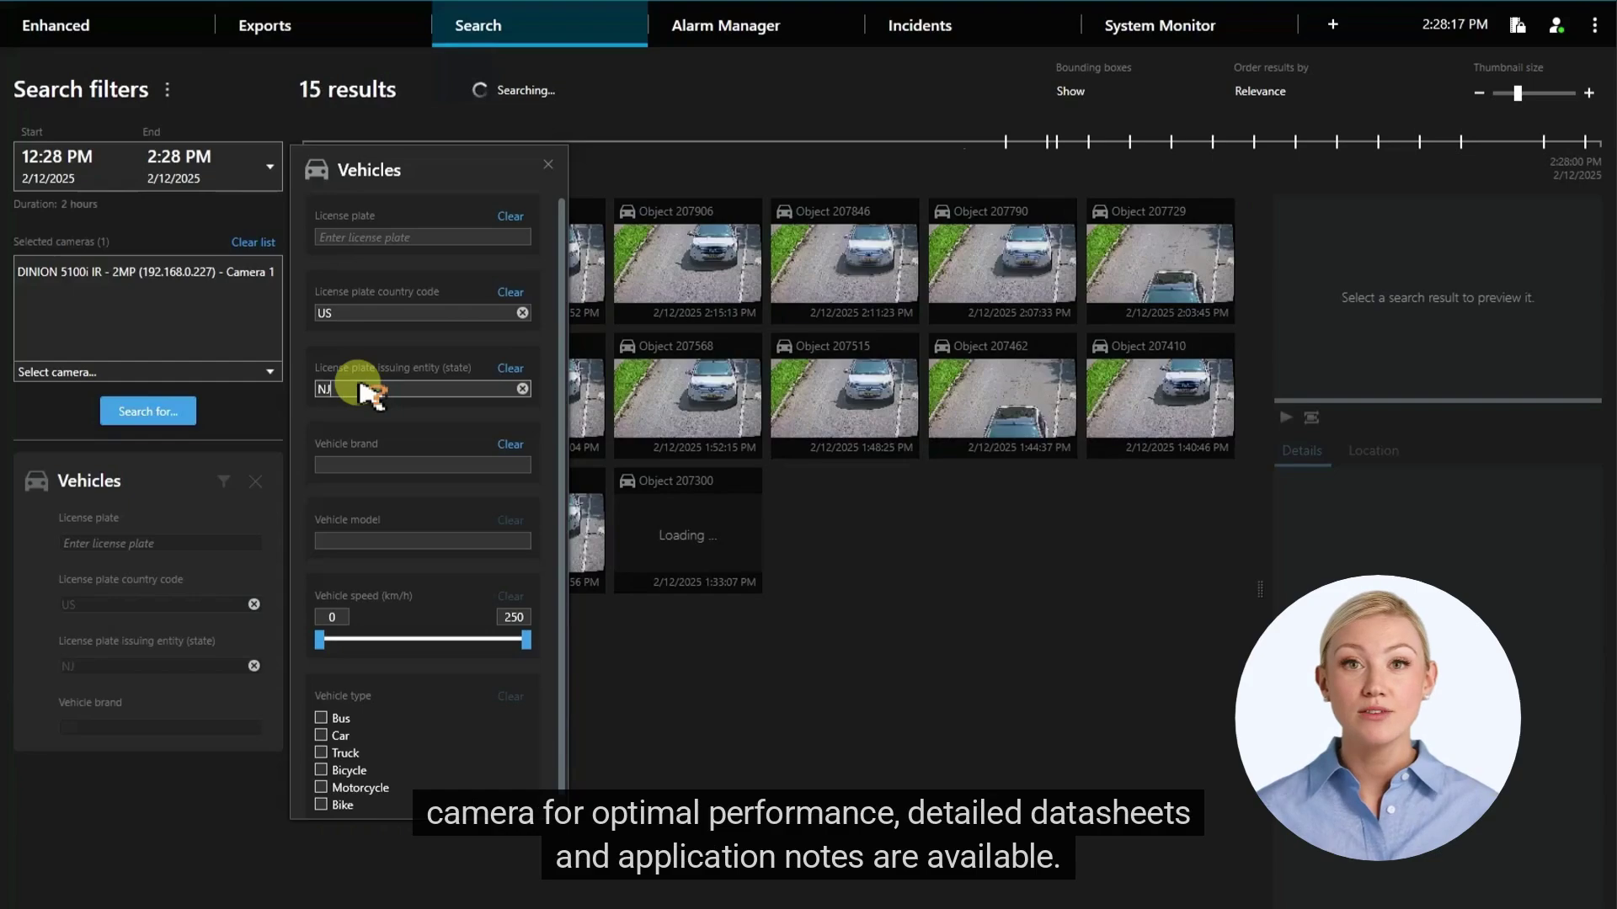
{"action": "left_click", "coordinate": [882, 249]}
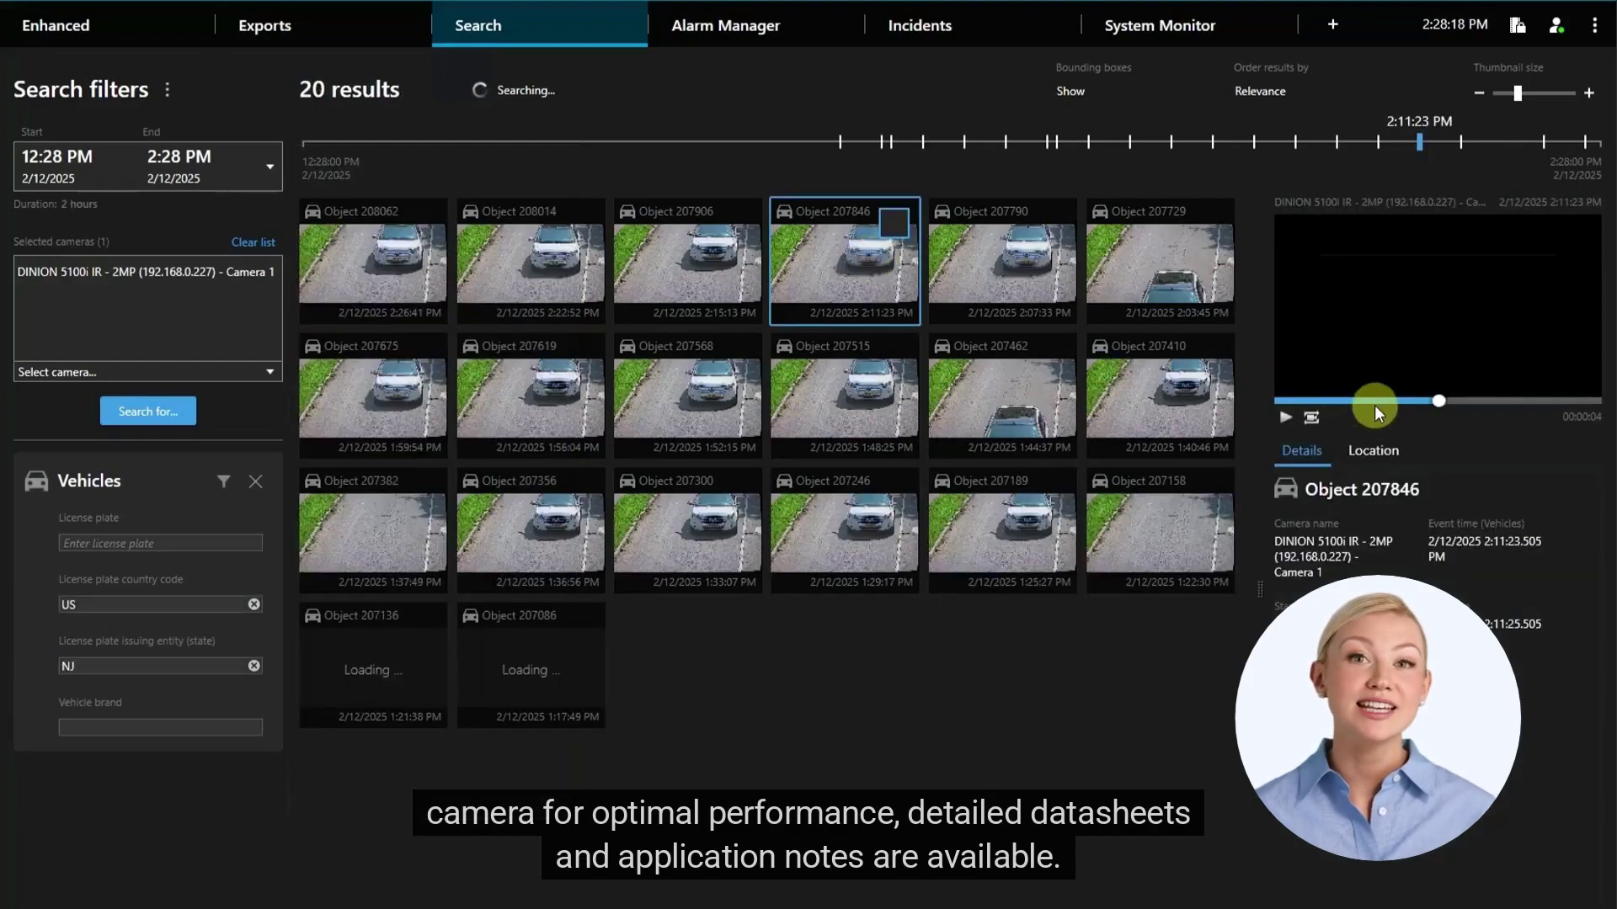
{"action": "left_click", "coordinate": [1419, 317]}
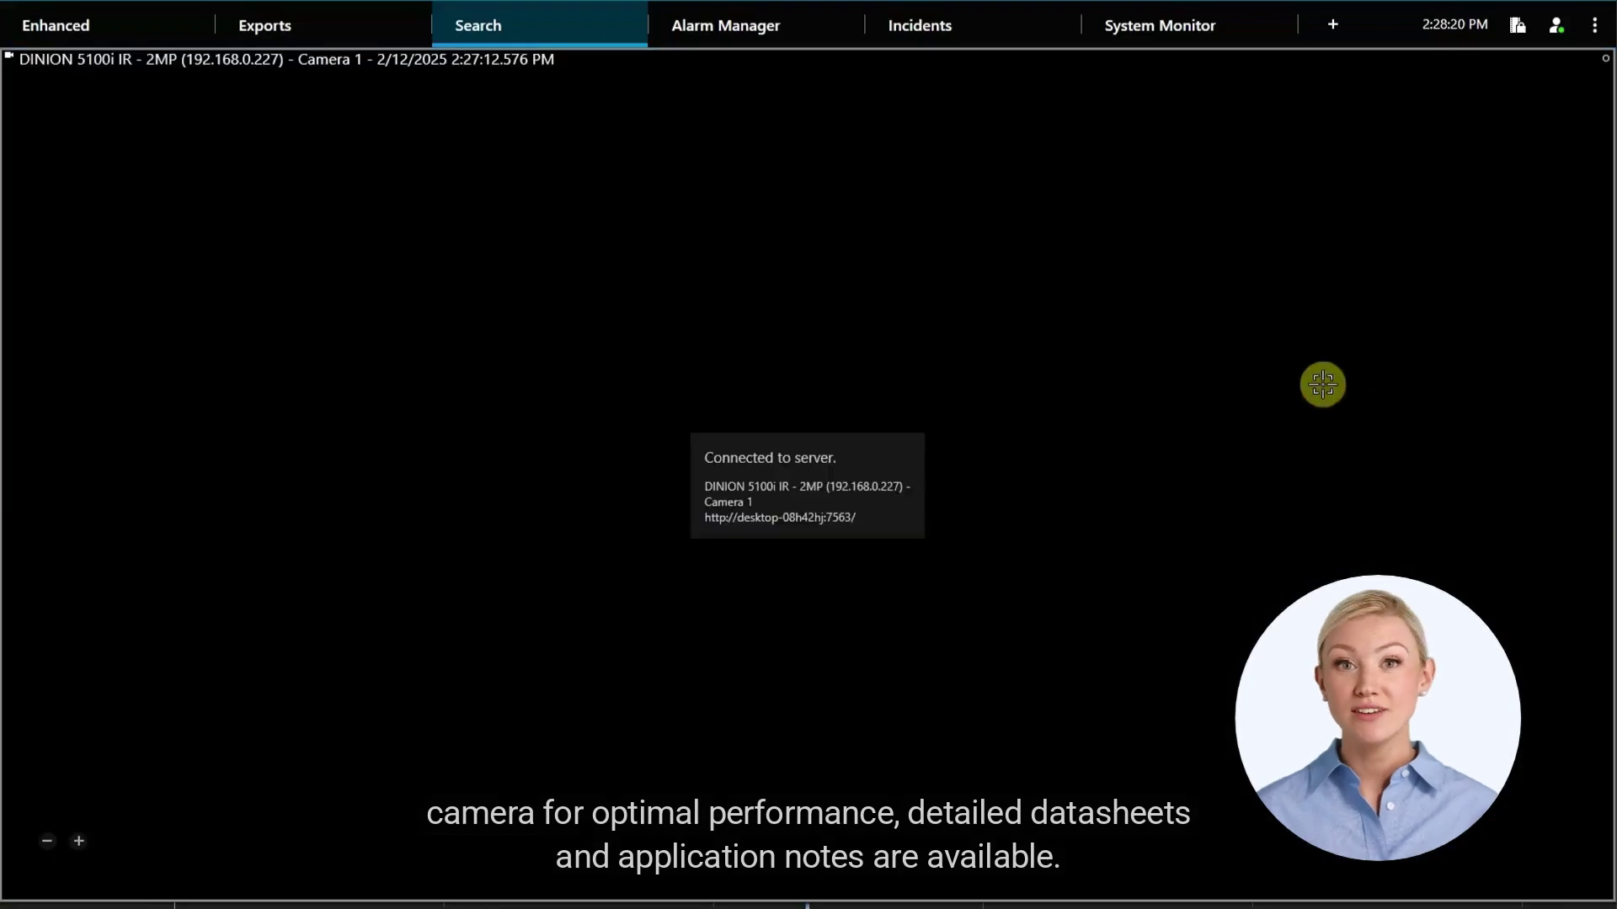